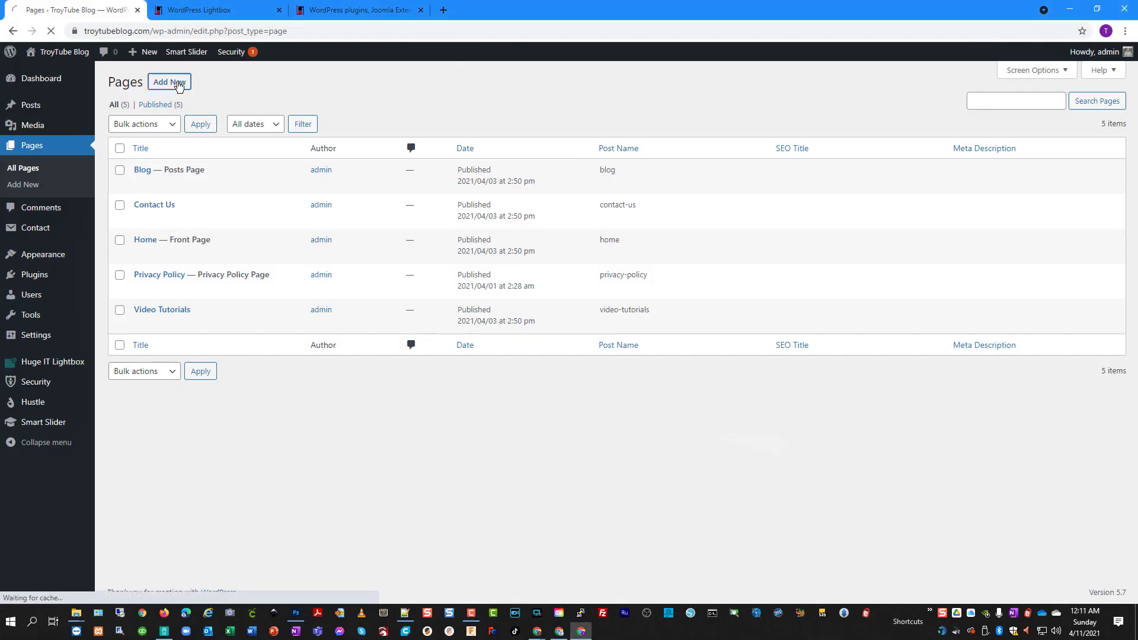
# Title the new page 'Lightbox Example'
pyautogui.write('Light Box')
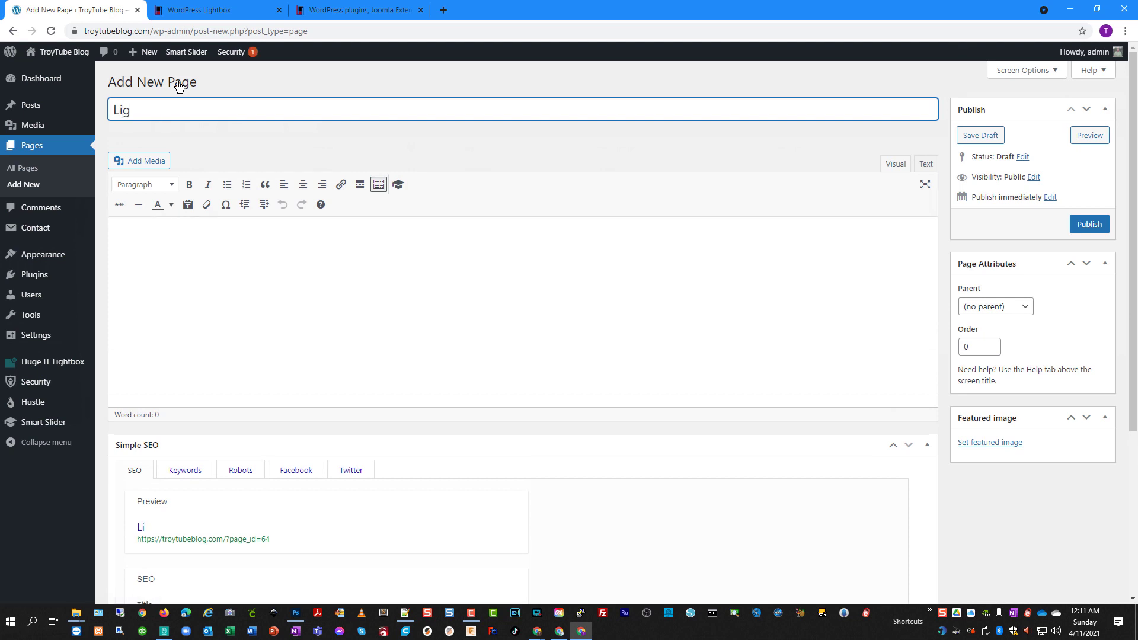
pyautogui.press('BackSpace')
pyautogui.press('BackSpace')
pyautogui.press('BackSpace')
pyautogui.write('box Example')
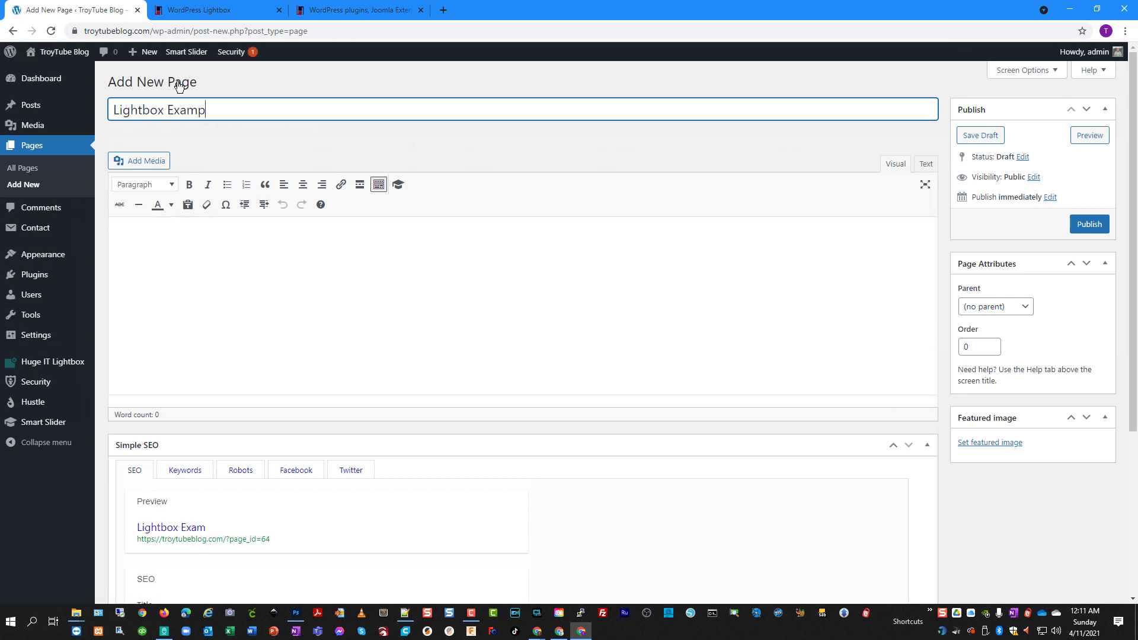
pyautogui.press('Tab')
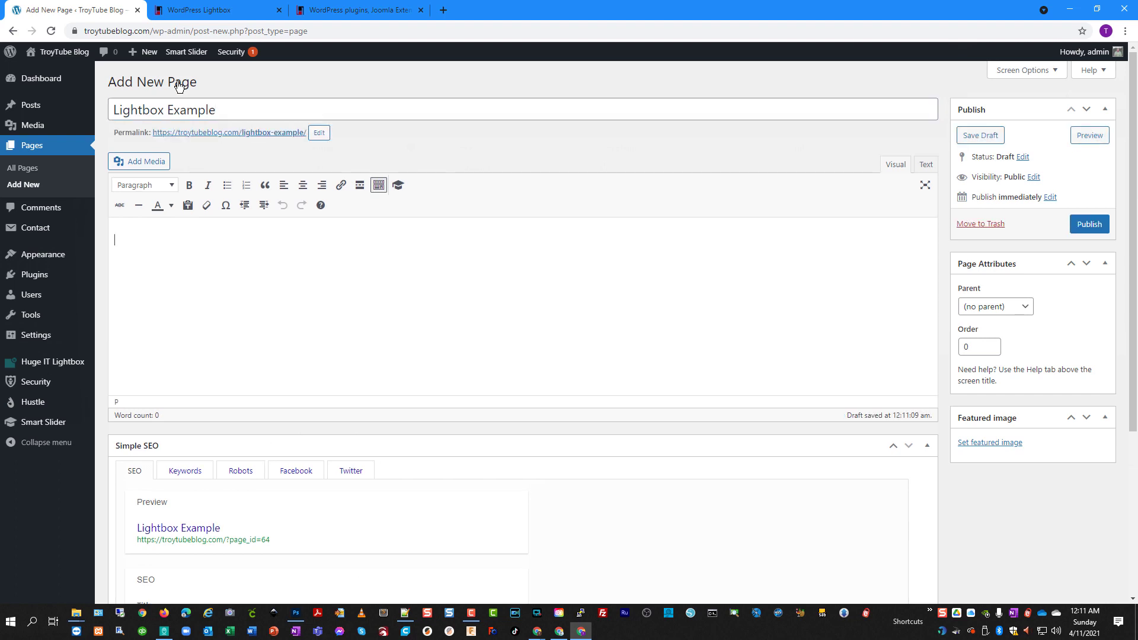
# Insert the wedding cake and purple LOVE napkin photos from the media library and publish the page
pyautogui.click(137, 164)
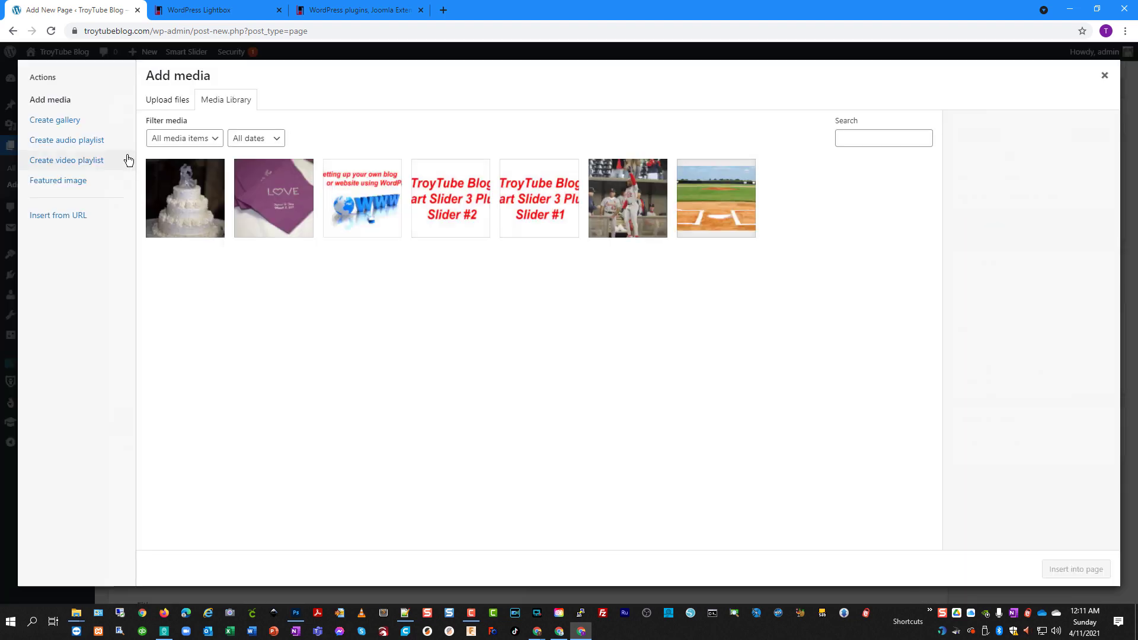
pyautogui.click(198, 201)
pyautogui.click(279, 195)
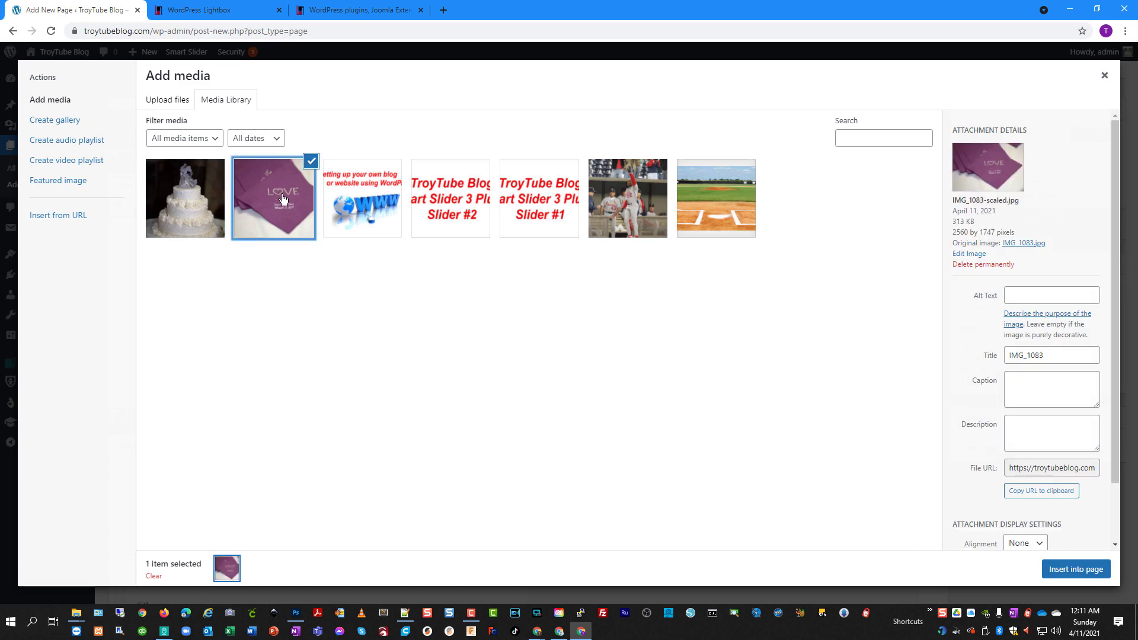
pyautogui.keyDown('ctrl'); pyautogui.click(207, 213); pyautogui.keyUp('ctrl')
pyautogui.click(1076, 569)
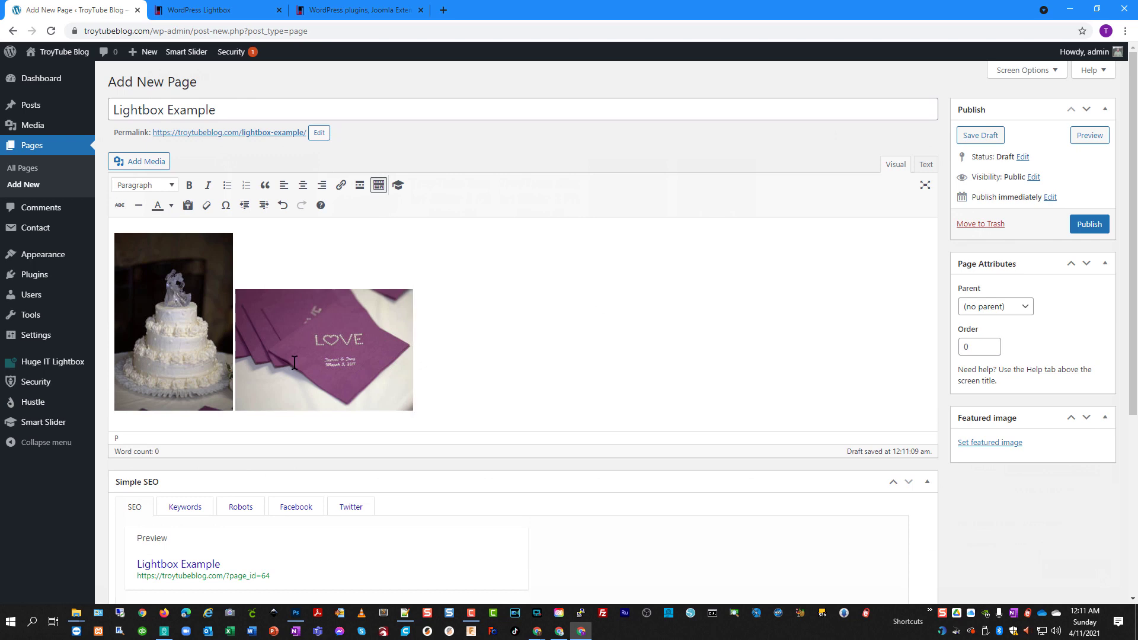
pyautogui.click(1090, 224)
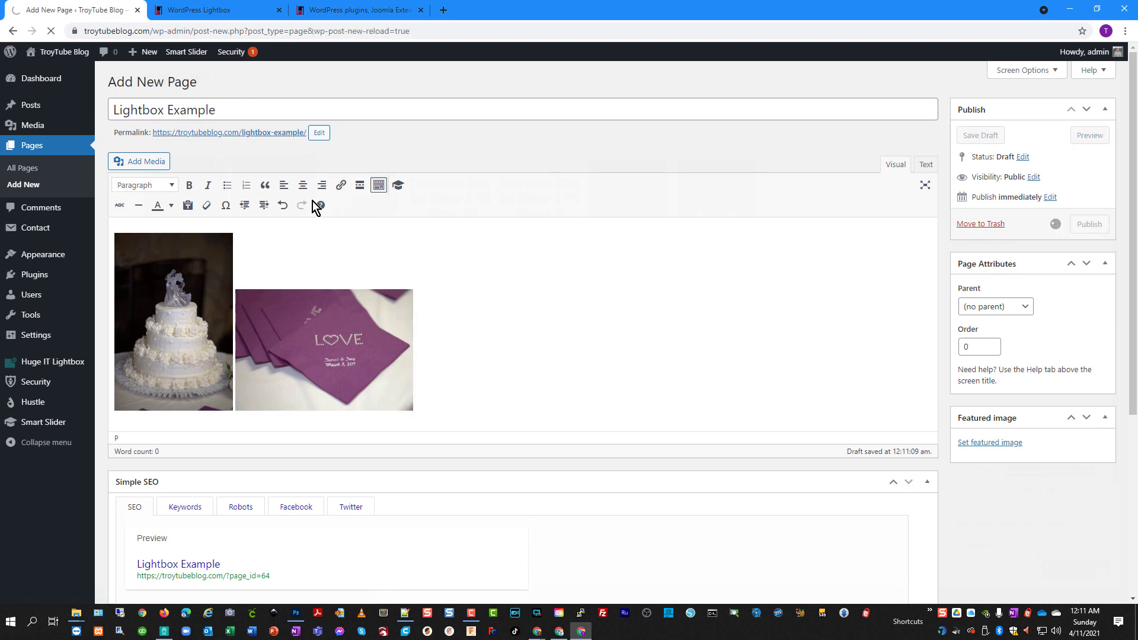
# View the published Lightbox Example page in a new tab, then return to its editor
pyautogui.middleClick(190, 53)
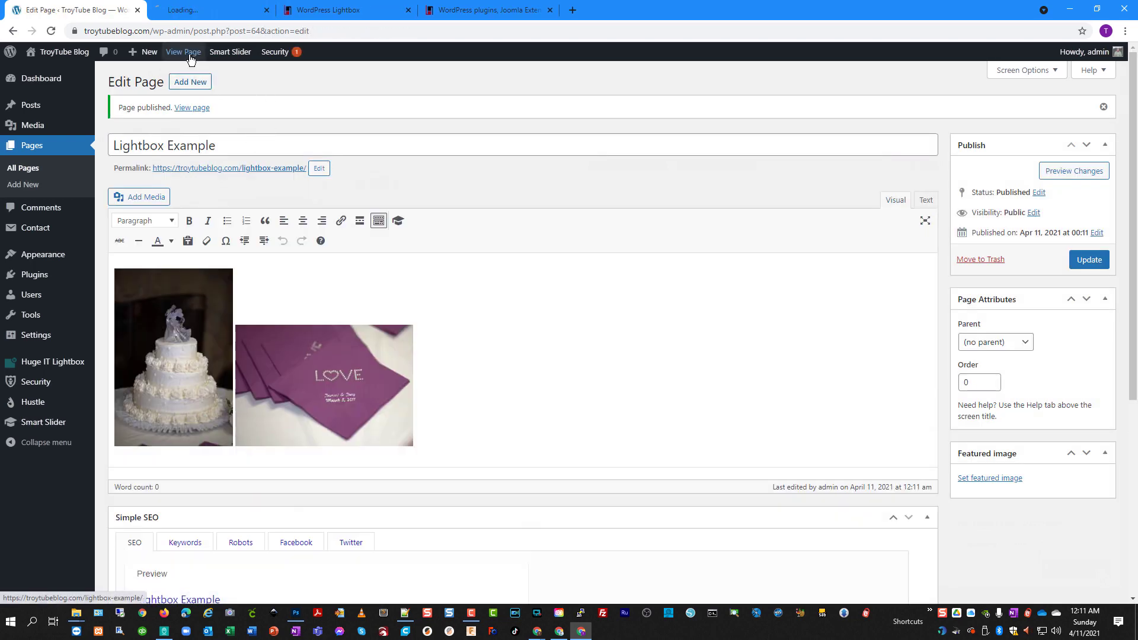
pyautogui.click(202, 9)
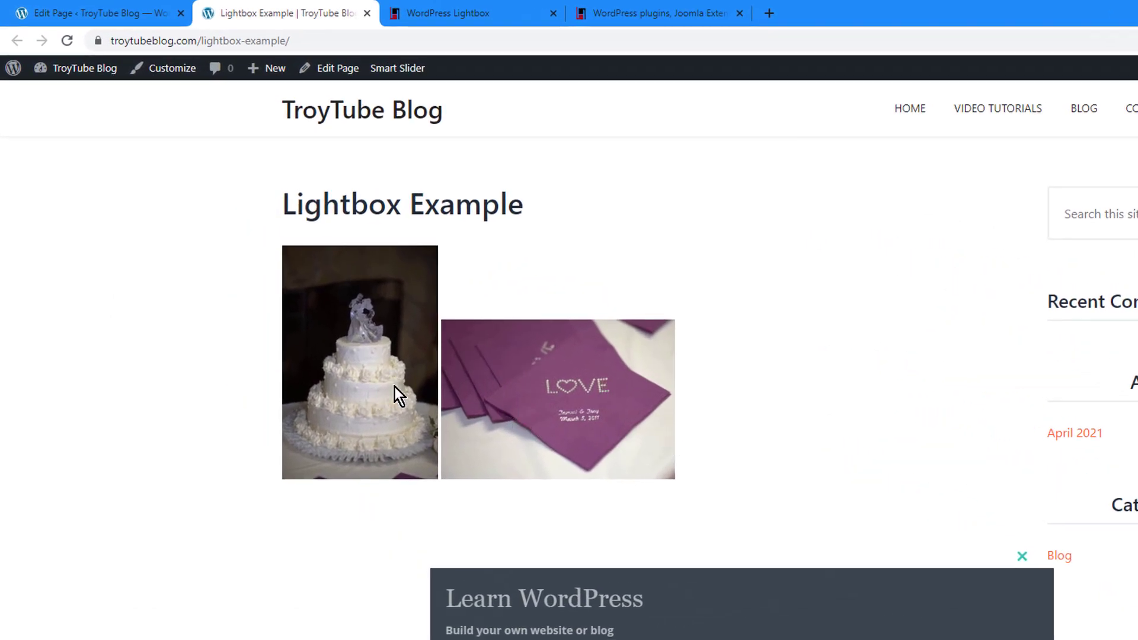
pyautogui.click(95, 3)
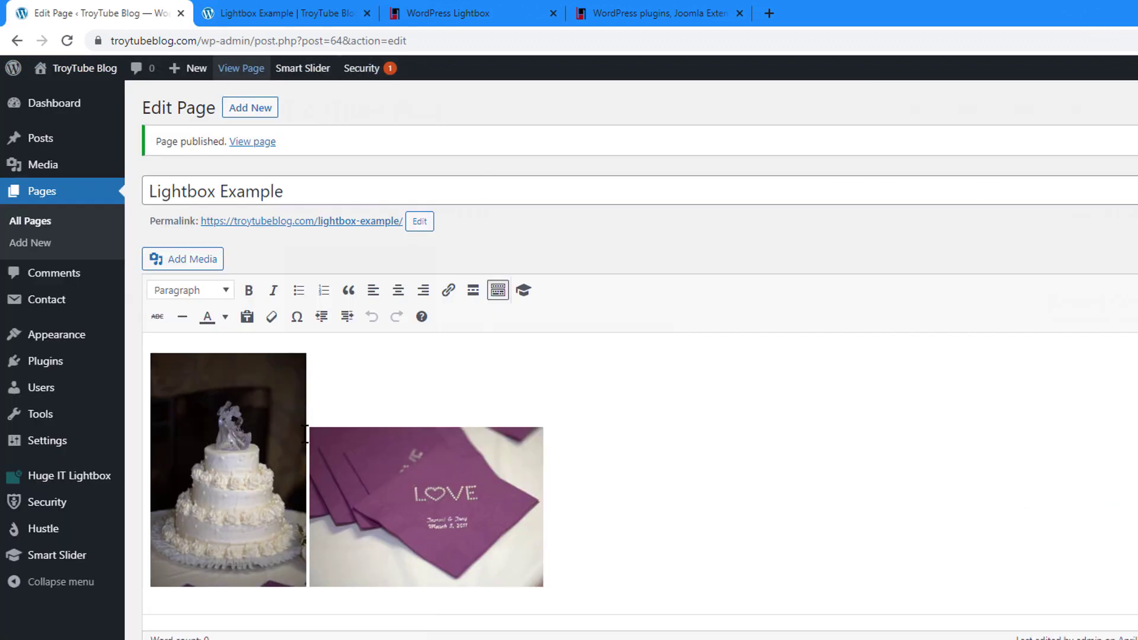
# Make the wedding cake image link to its media file
pyautogui.click(261, 379)
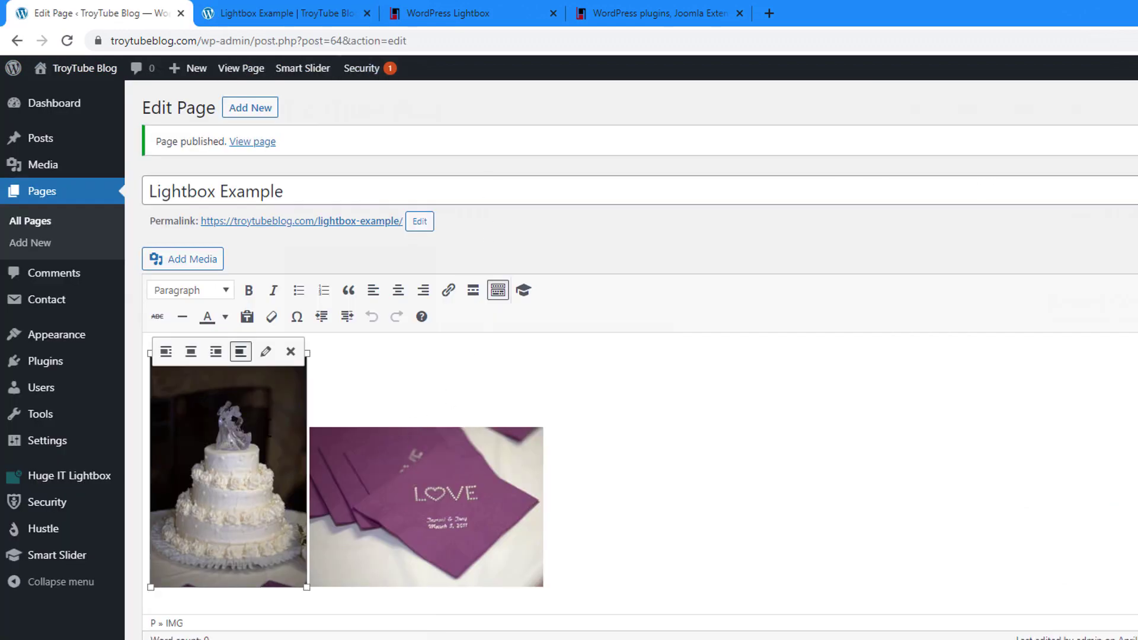
pyautogui.click(266, 352)
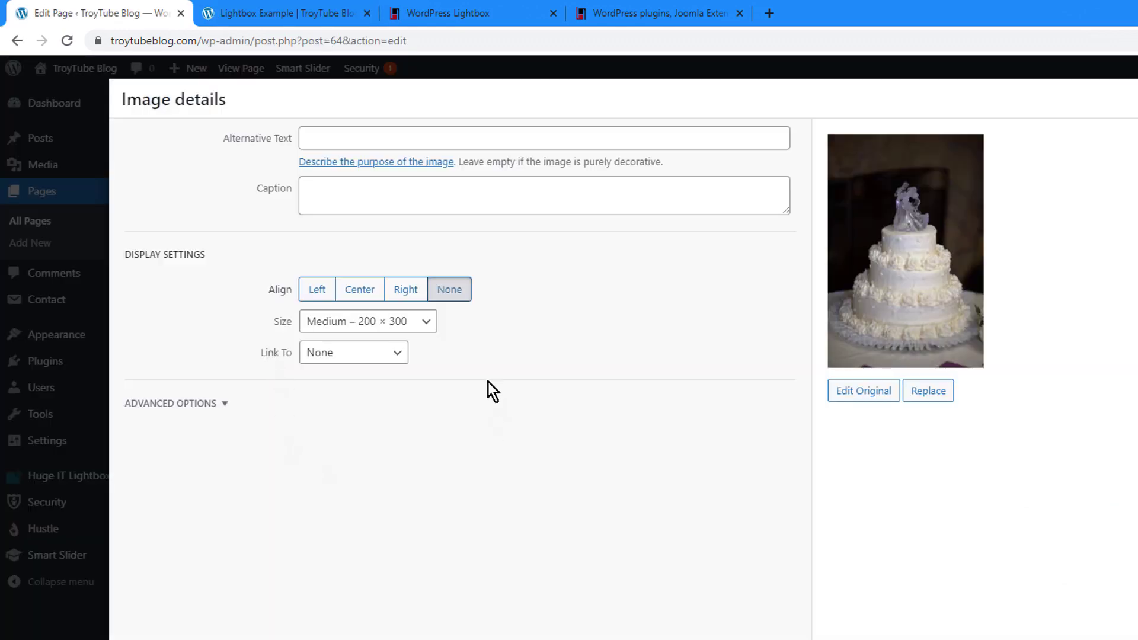
pyautogui.click(391, 354)
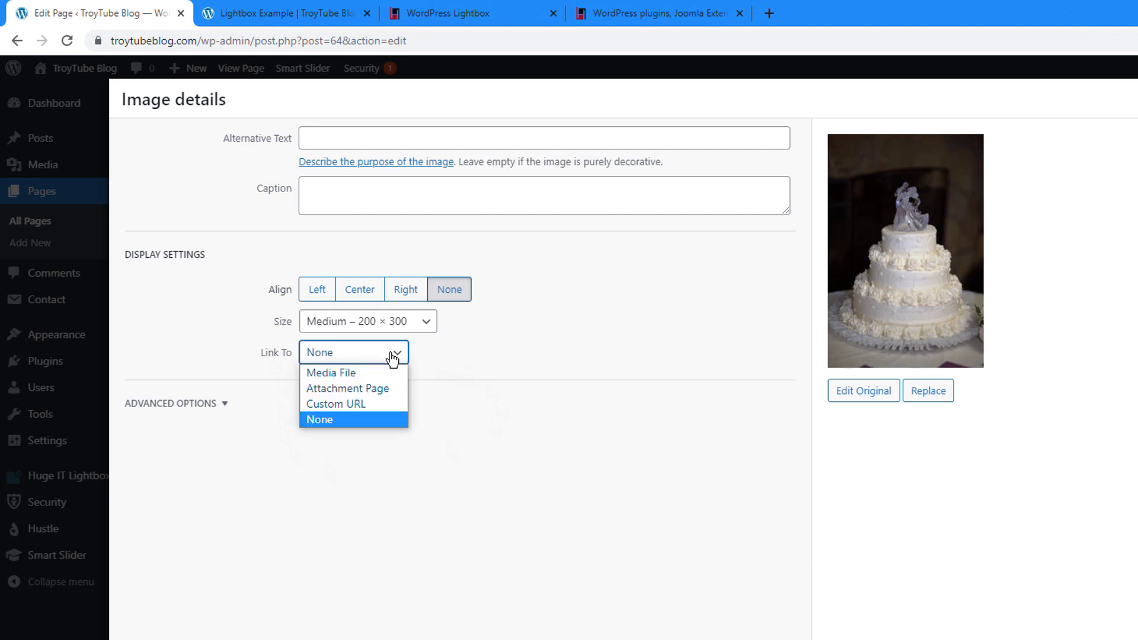
pyautogui.click(353, 373)
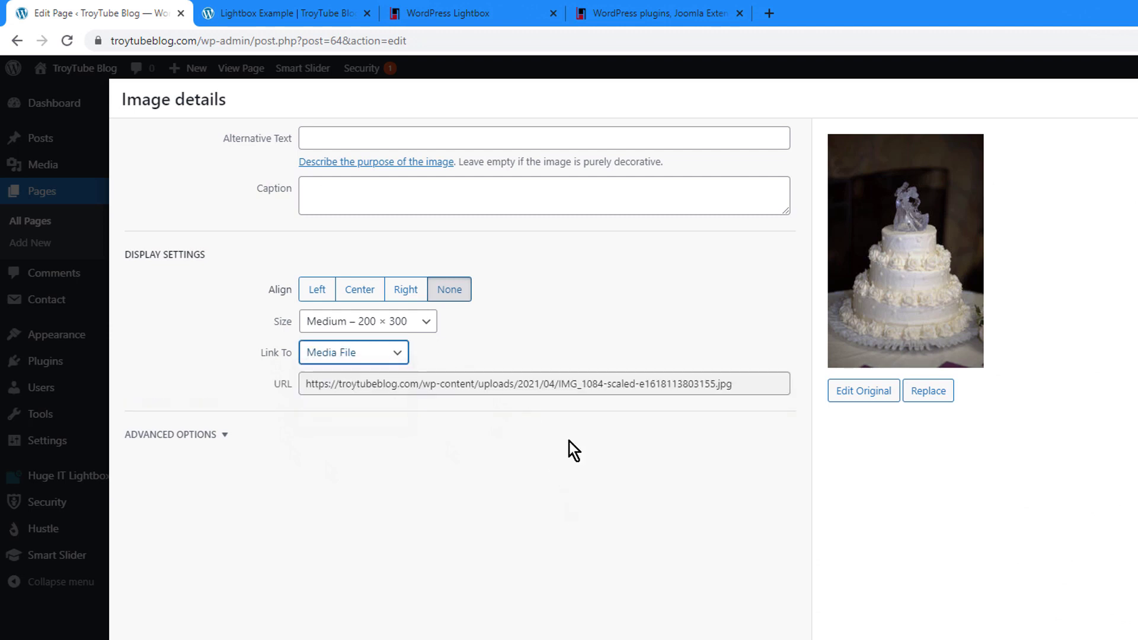
pyautogui.moveTo(733, 384); pyautogui.dragTo(282, 389)
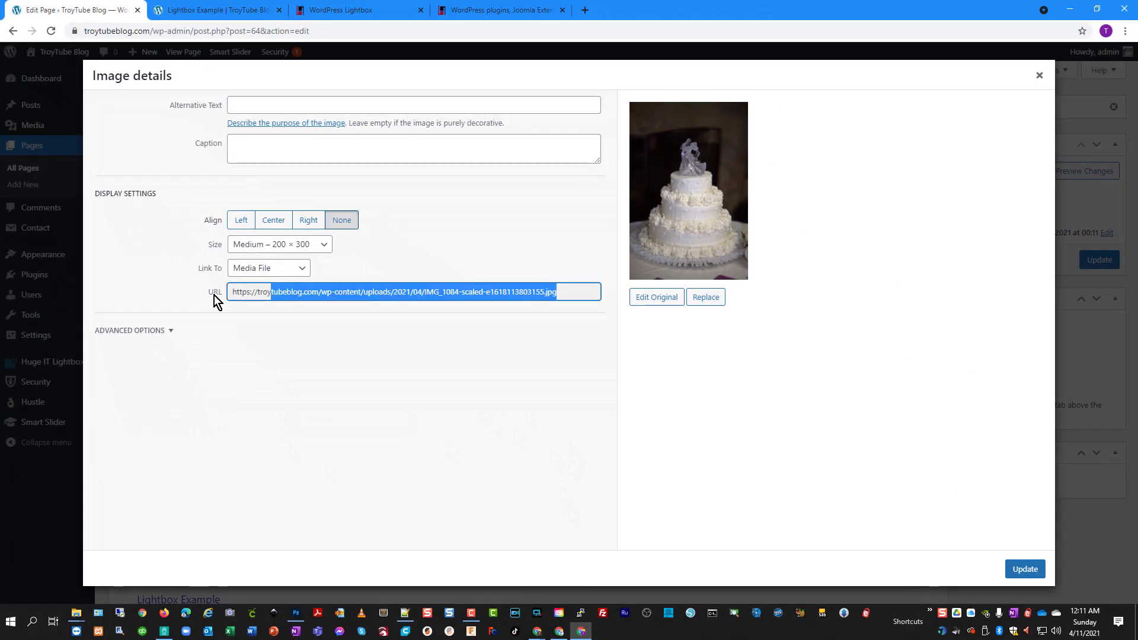
pyautogui.moveTo(215, 295); pyautogui.dragTo(214, 295)
pyautogui.click(1024, 569)
# Link the napkin image, kept at Medium size, to its media file and update the page
pyautogui.click(318, 390)
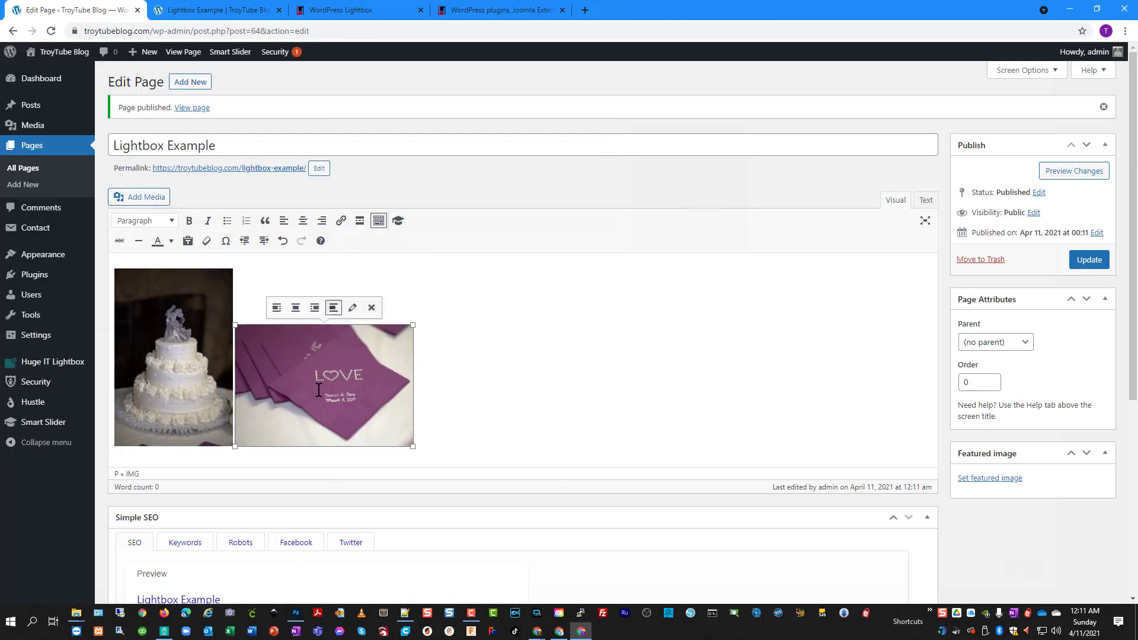
pyautogui.click(352, 309)
pyautogui.click(305, 246)
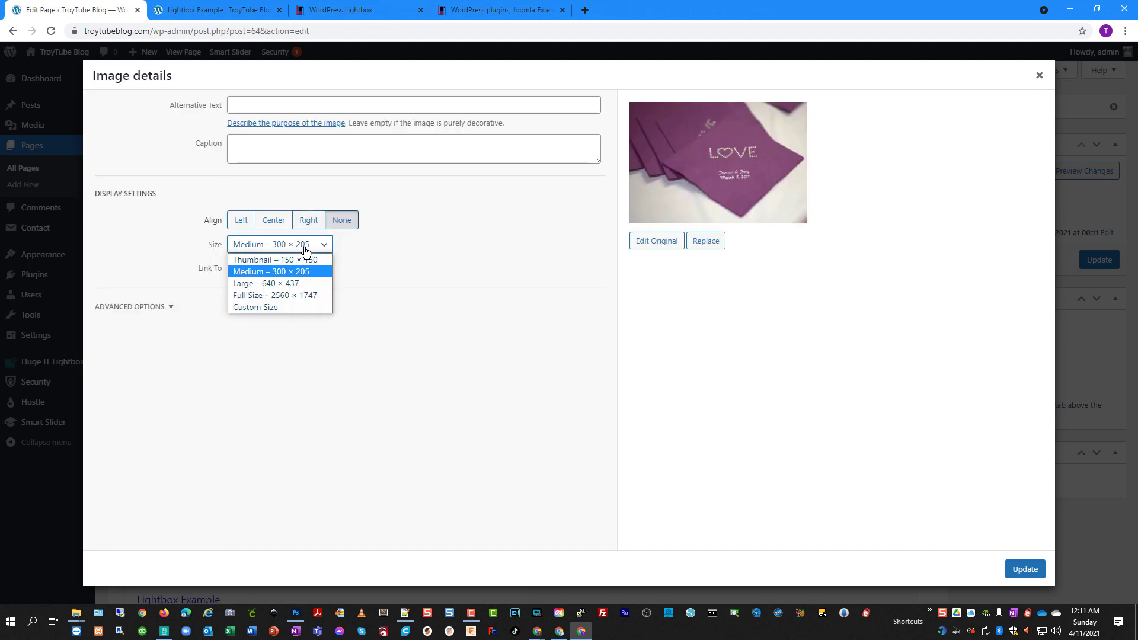
pyautogui.click(303, 248)
pyautogui.click(287, 272)
pyautogui.click(263, 285)
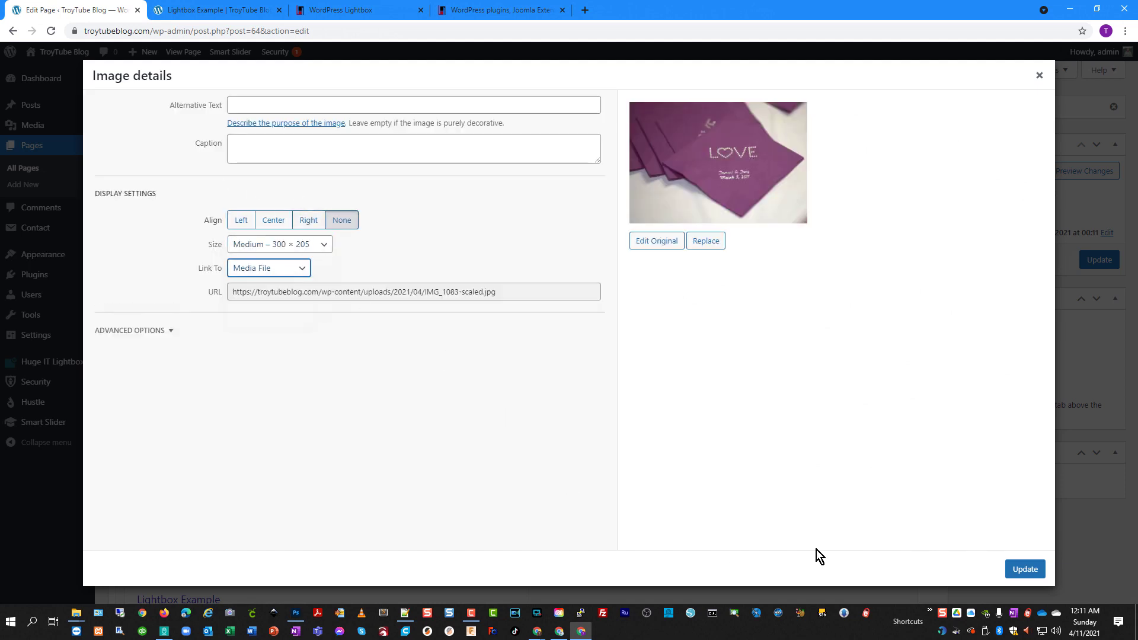
pyautogui.click(1025, 569)
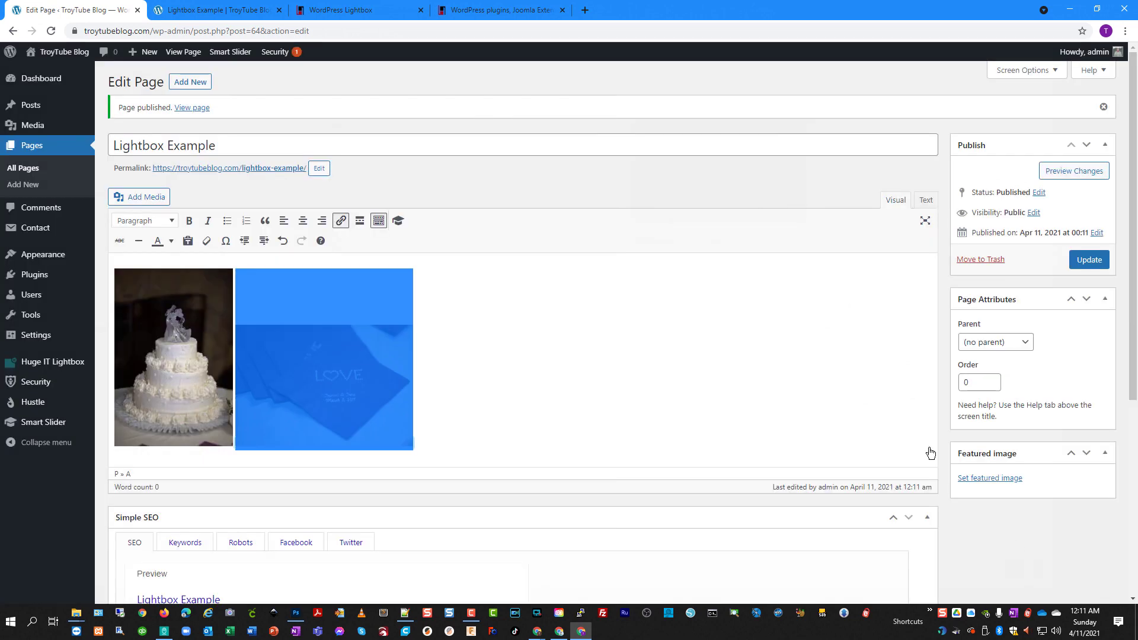
pyautogui.click(1088, 260)
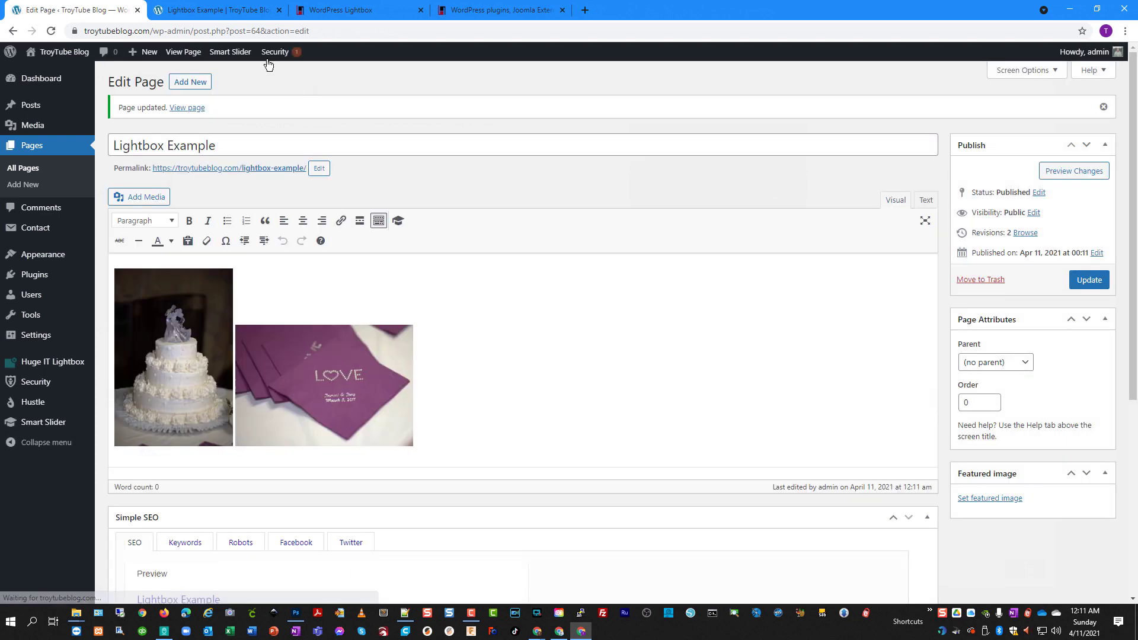
# Reload the live page, flip between the cake and napkin photos in the lightbox, then close it
pyautogui.click(231, 17)
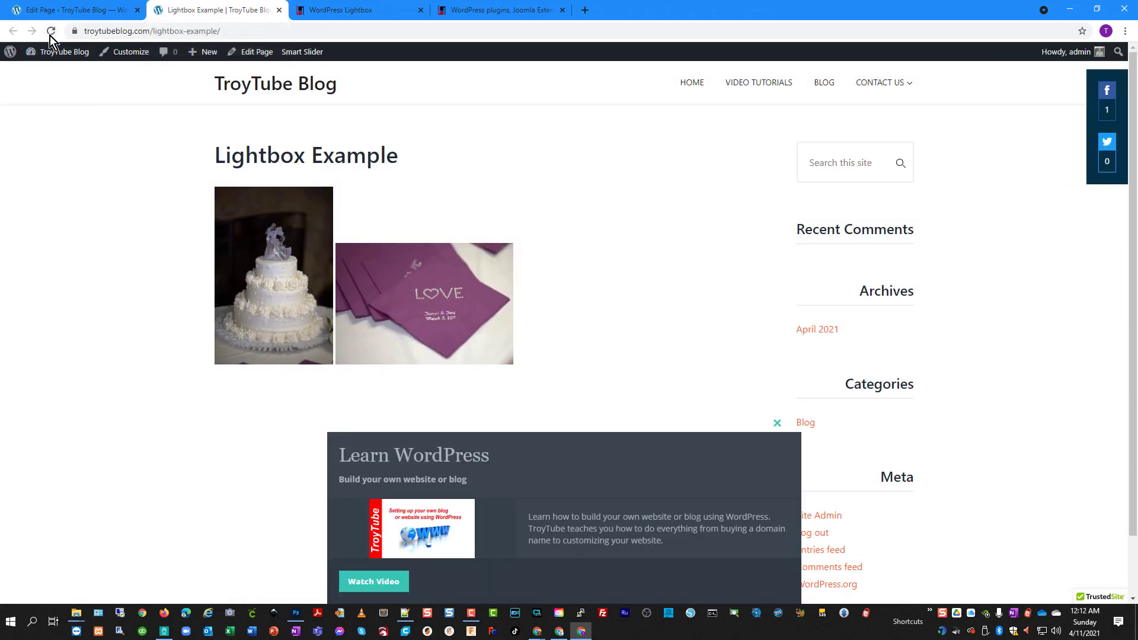
pyautogui.click(49, 36)
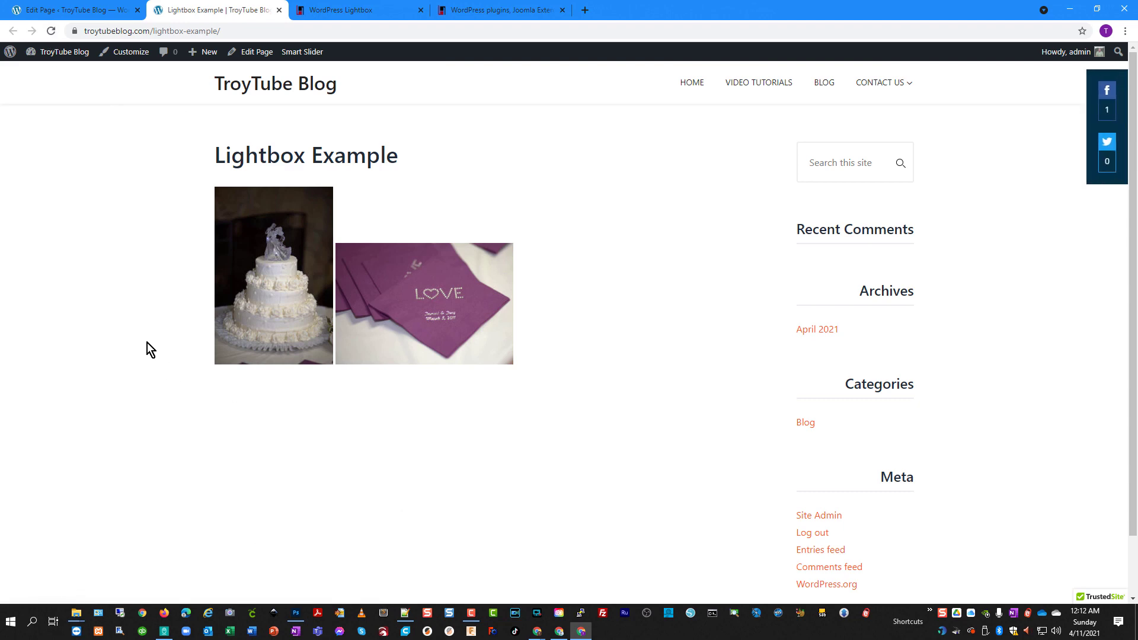
pyautogui.click(272, 285)
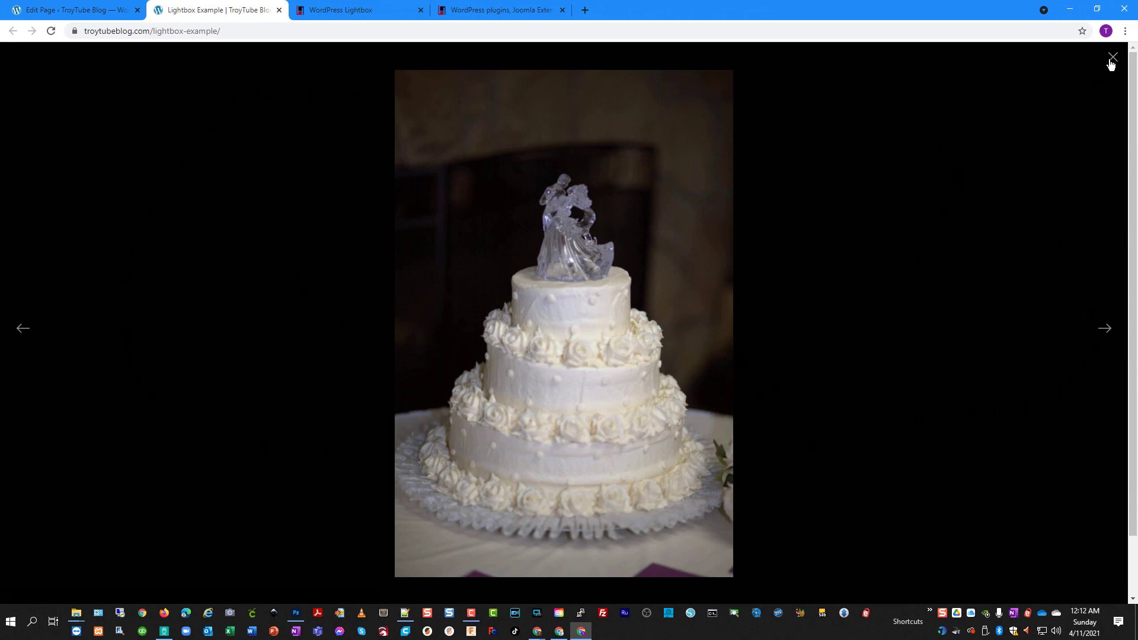
pyautogui.click(1106, 330)
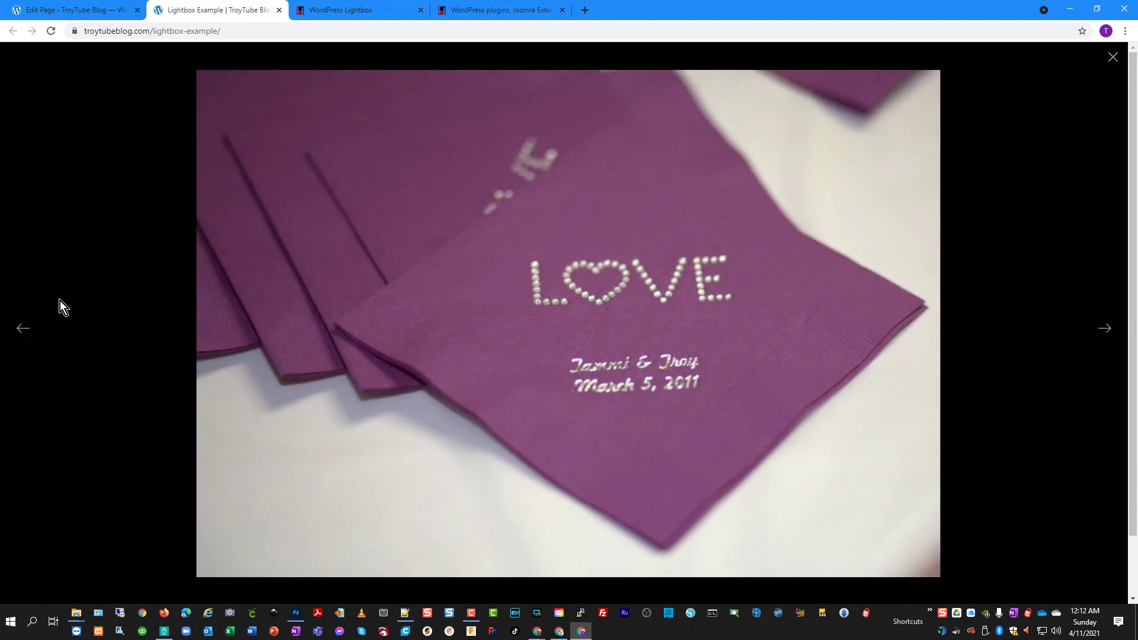
pyautogui.click(17, 329)
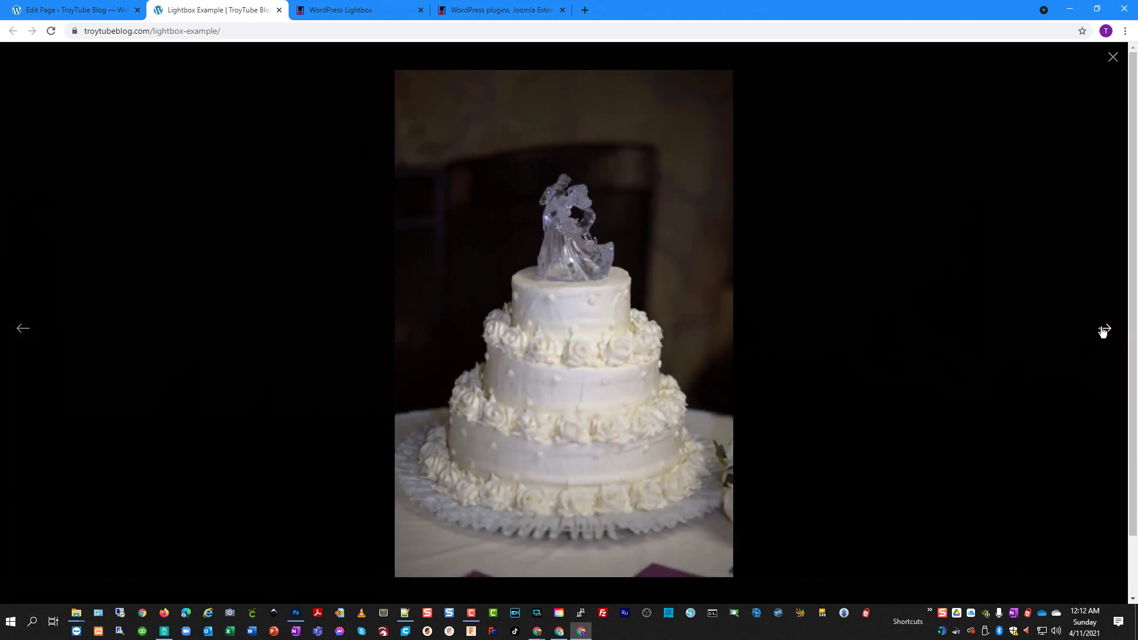
pyautogui.click(1102, 330)
pyautogui.click(27, 331)
pyautogui.click(1113, 56)
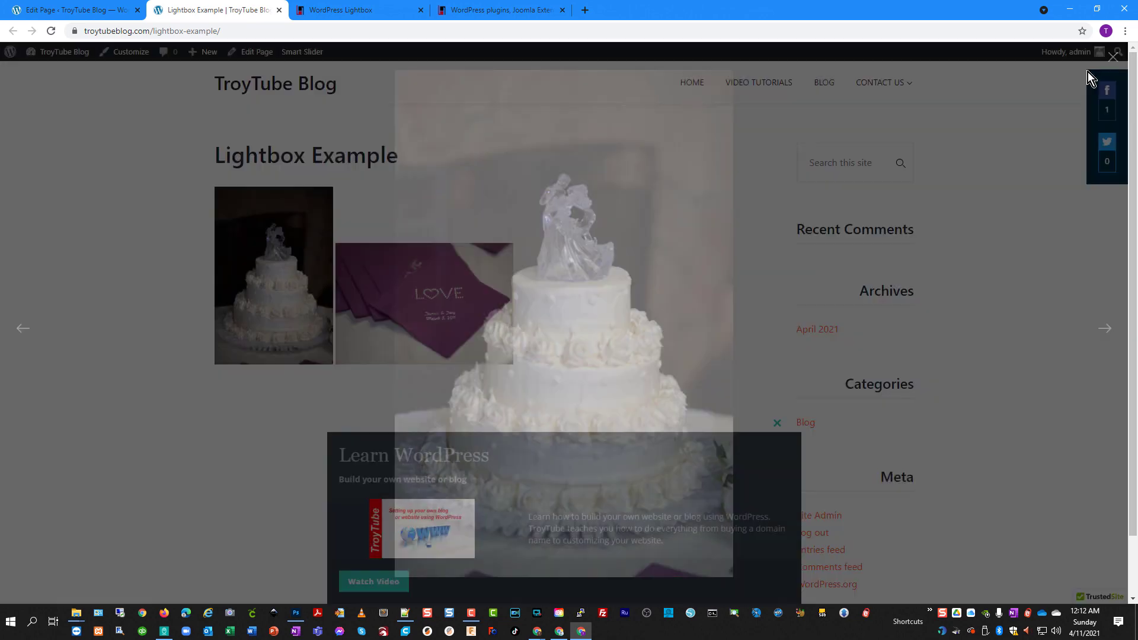
pyautogui.click(79, 13)
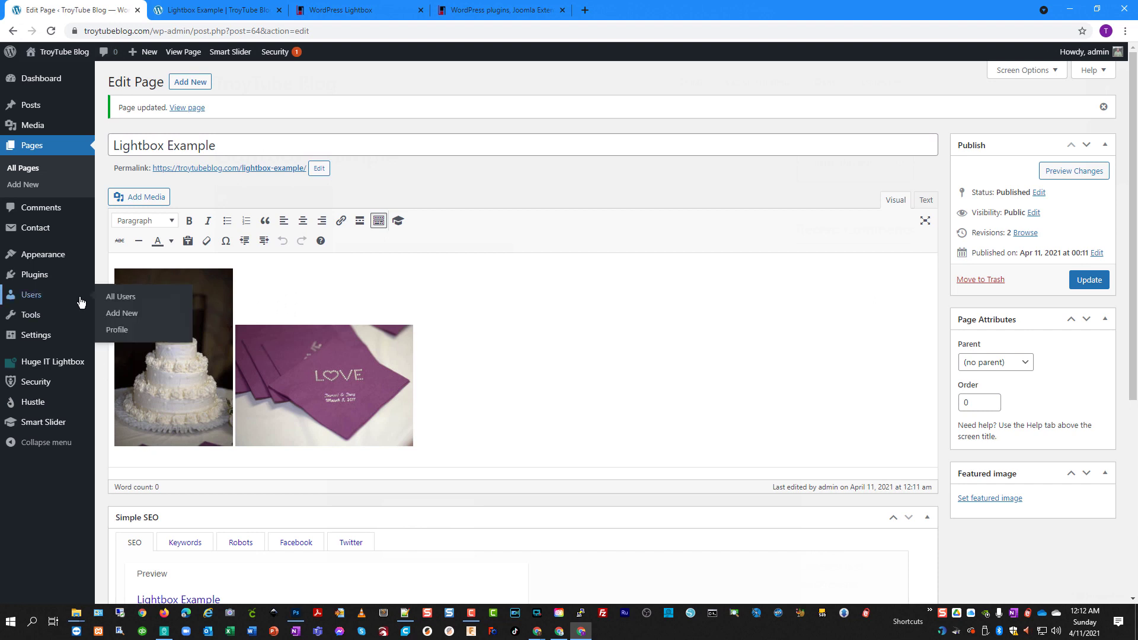
# Deactivate the Huge IT Lightbox plugin under Installed Plugins
pyautogui.moveTo(66, 276)
pyautogui.click(137, 277)
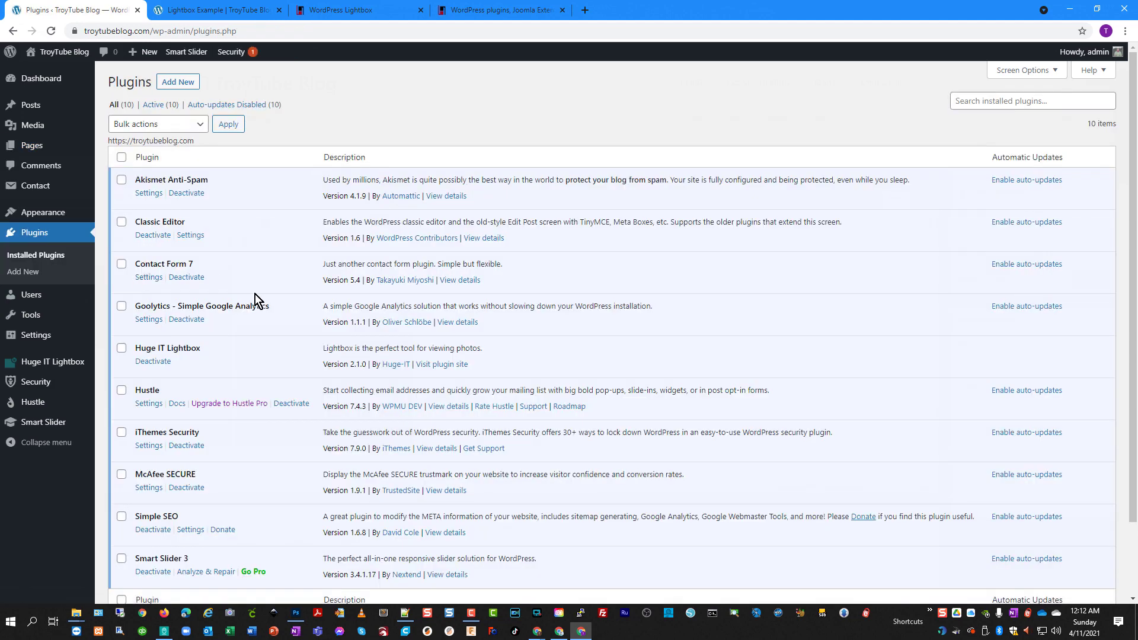
pyautogui.click(155, 362)
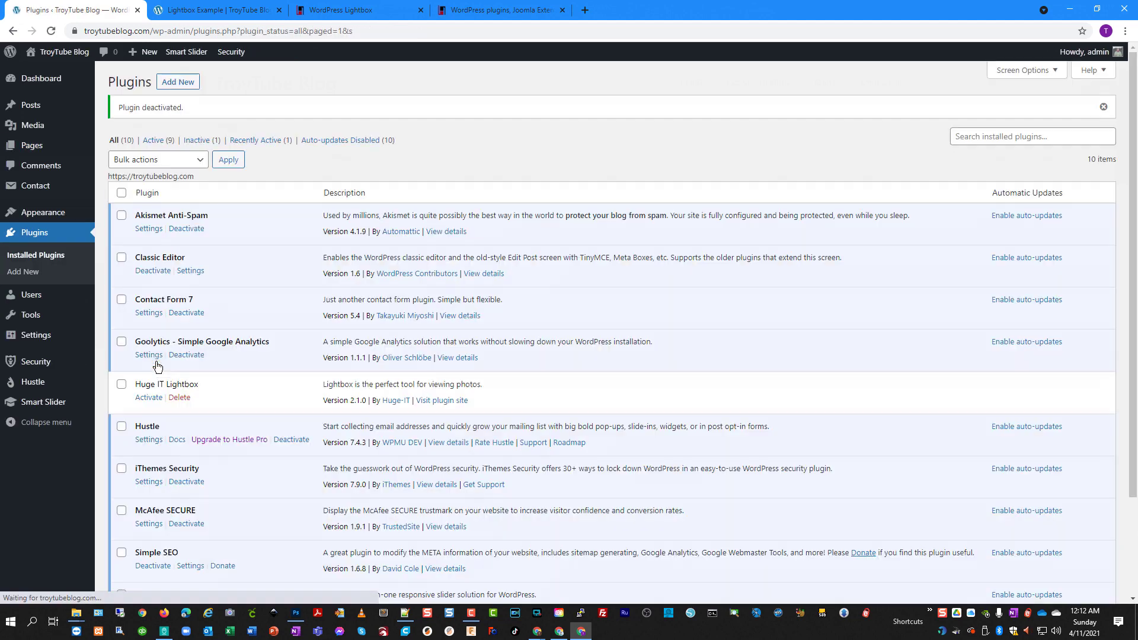
# Reload the Lightbox Example page and check that the napkin photo opens as a plain file
pyautogui.click(209, 10)
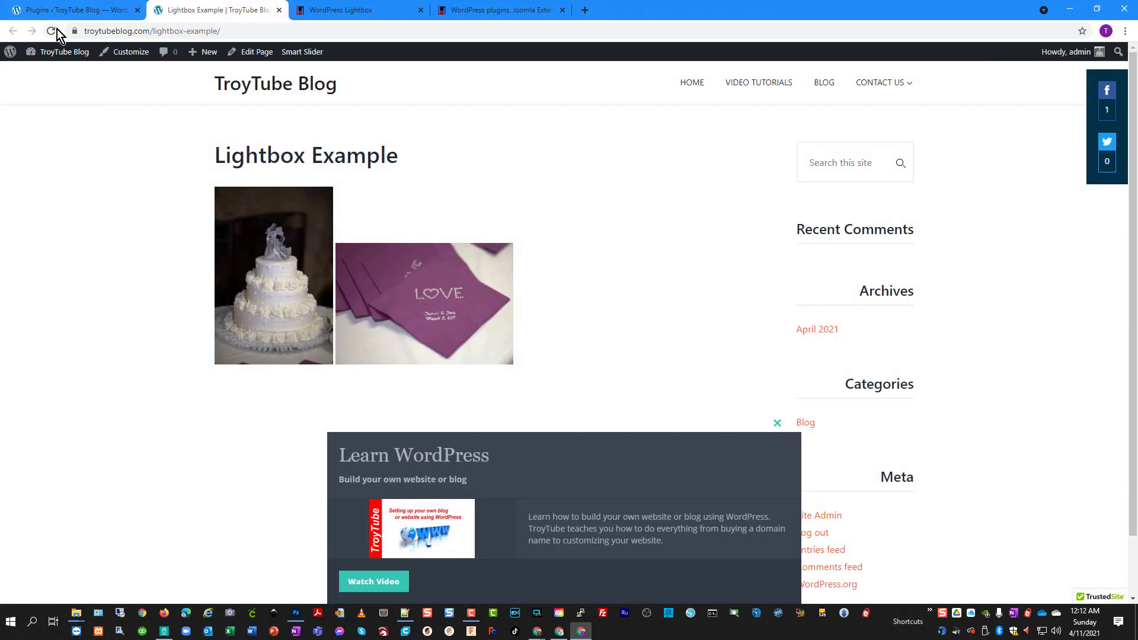
pyautogui.click(51, 31)
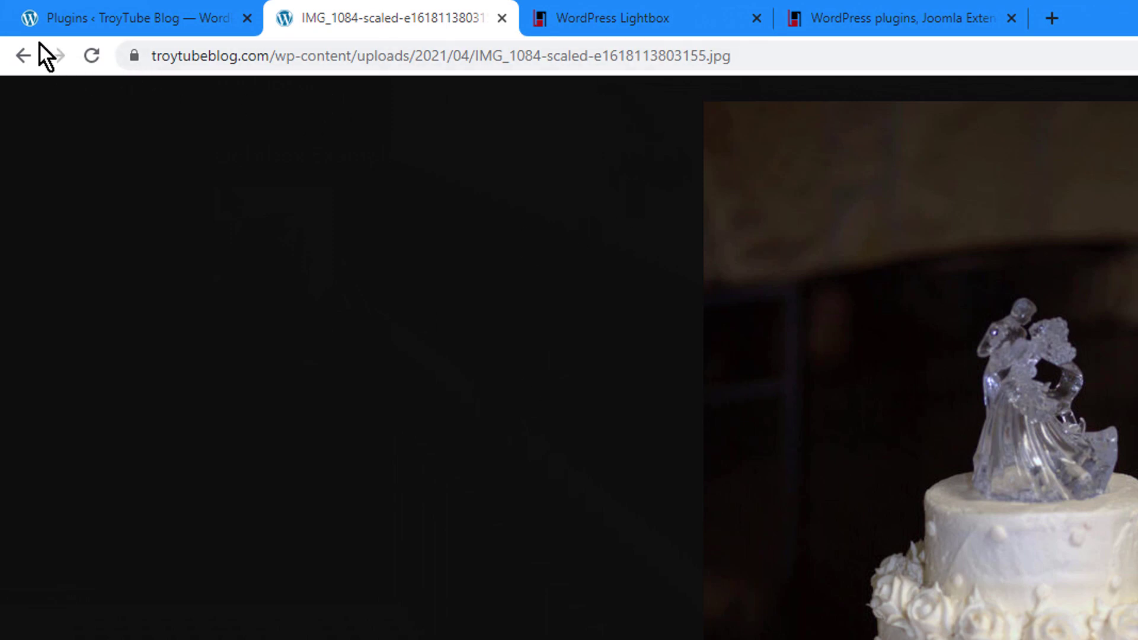
pyautogui.click(26, 56)
pyautogui.click(822, 614)
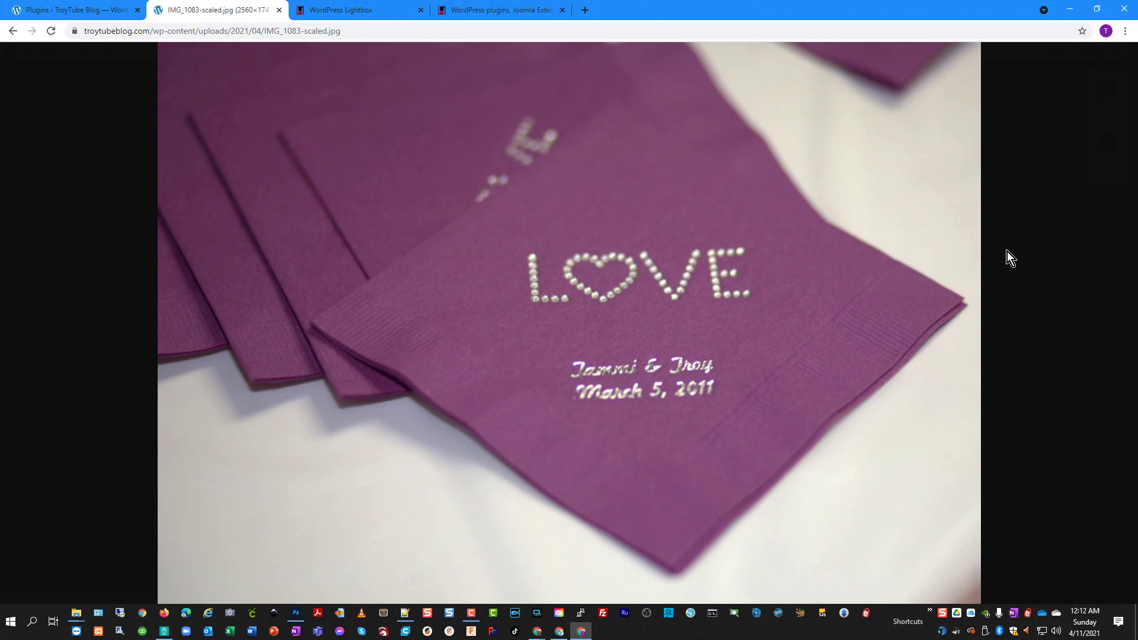
pyautogui.click(12, 32)
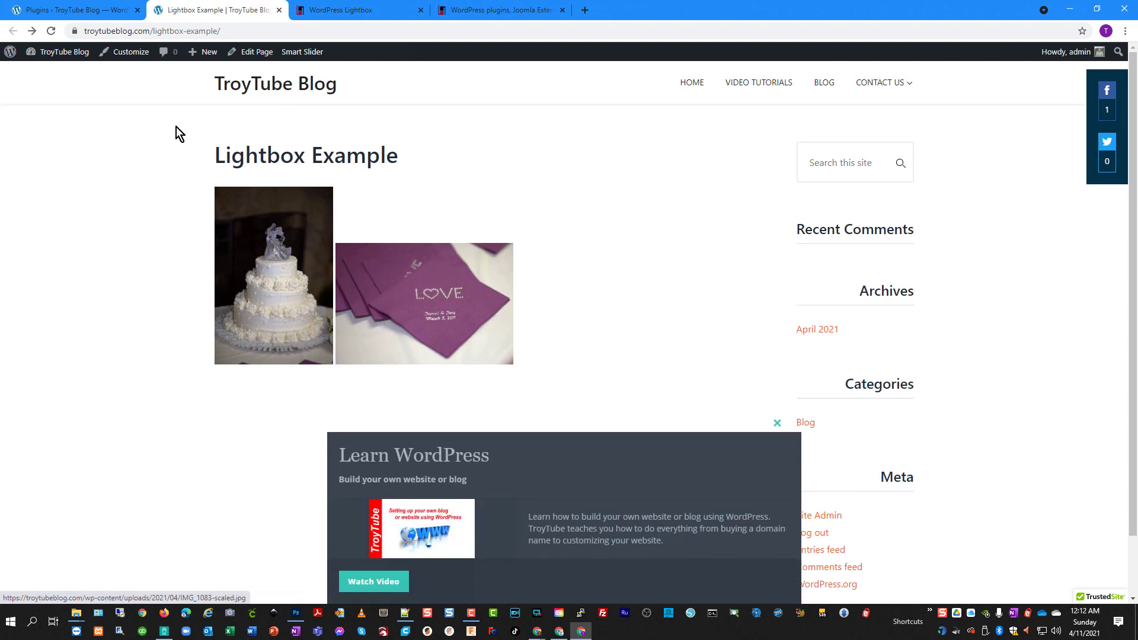
# Activate Huge IT Lightbox again and confirm the cake photo opens in its lightbox
pyautogui.click(74, 10)
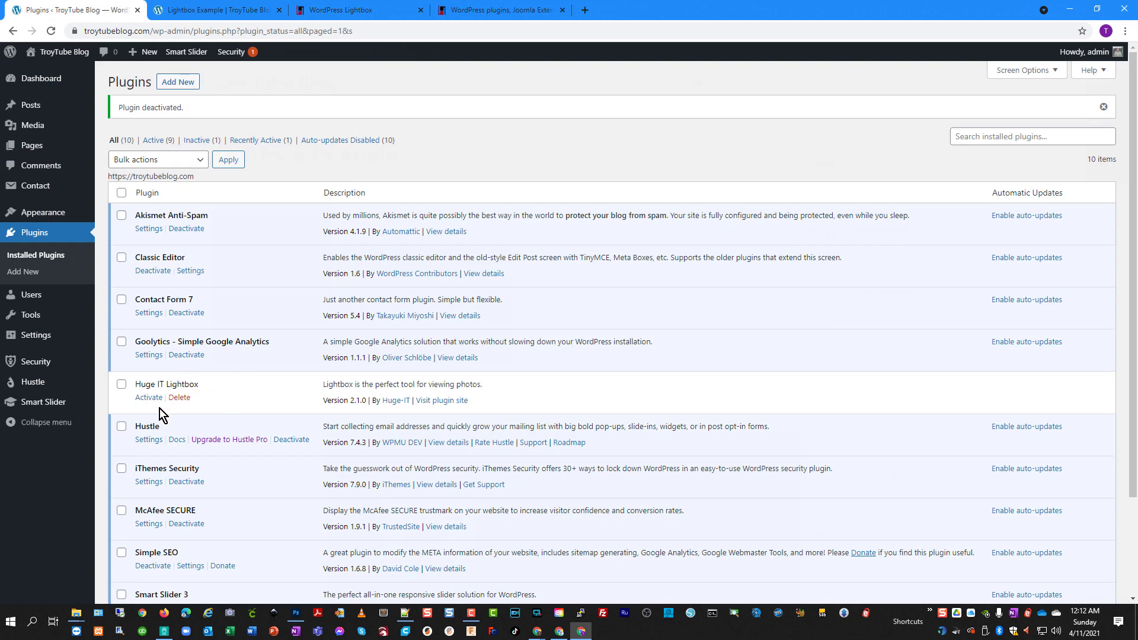
pyautogui.click(148, 397)
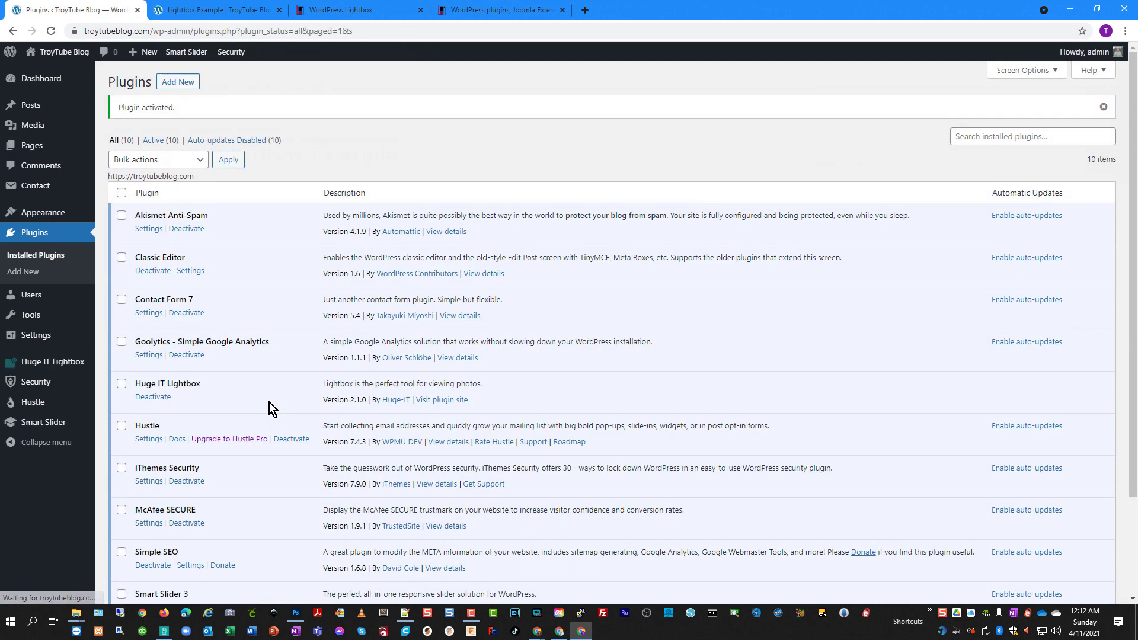
pyautogui.click(225, 10)
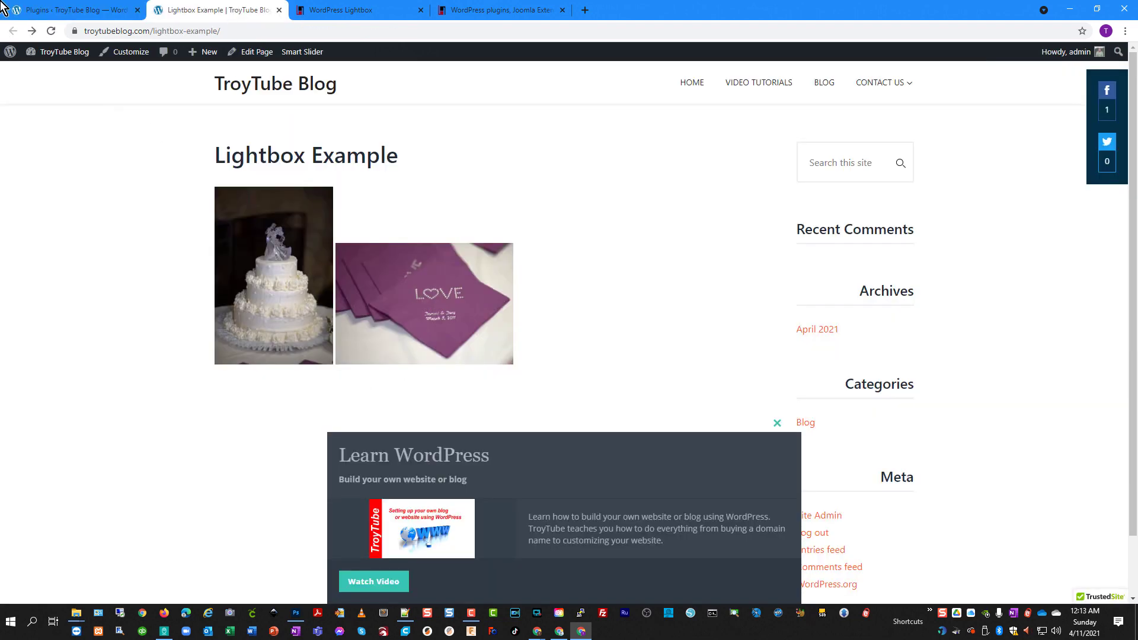
pyautogui.click(51, 31)
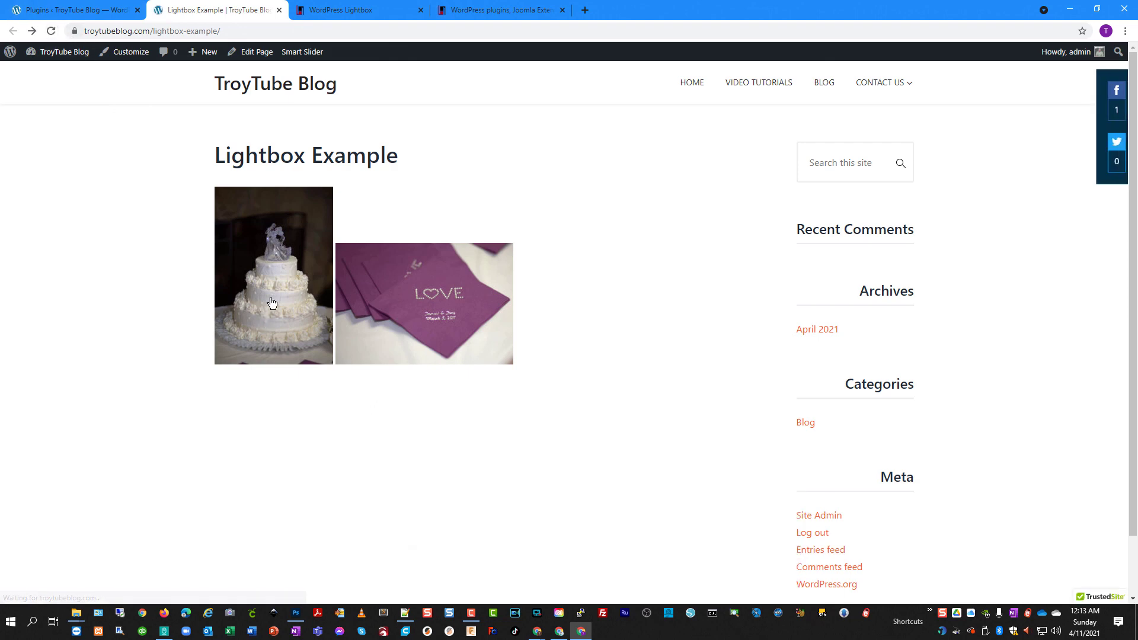
pyautogui.click(271, 269)
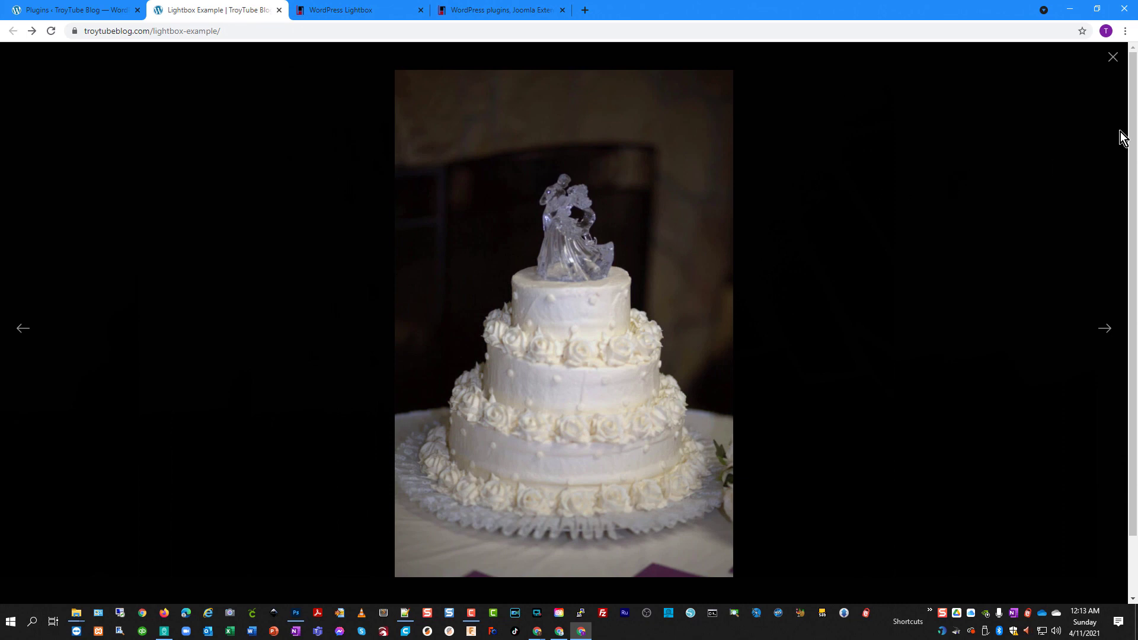
pyautogui.click(77, 11)
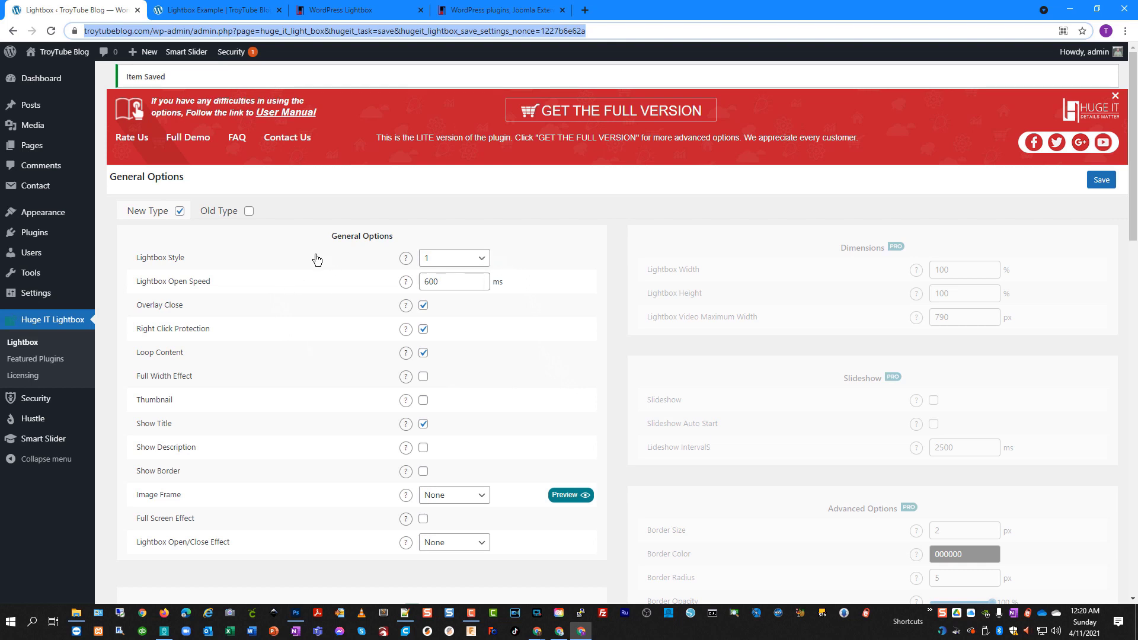
# Choose 5 as the Lightbox Style and save the settings
pyautogui.click(477, 260)
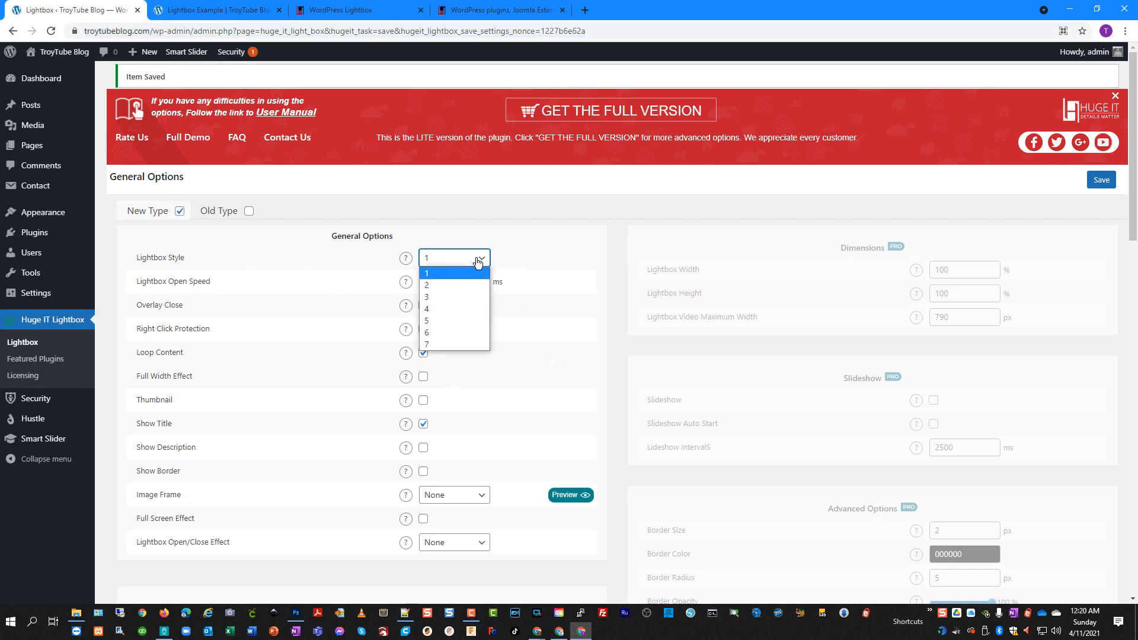
pyautogui.click(456, 320)
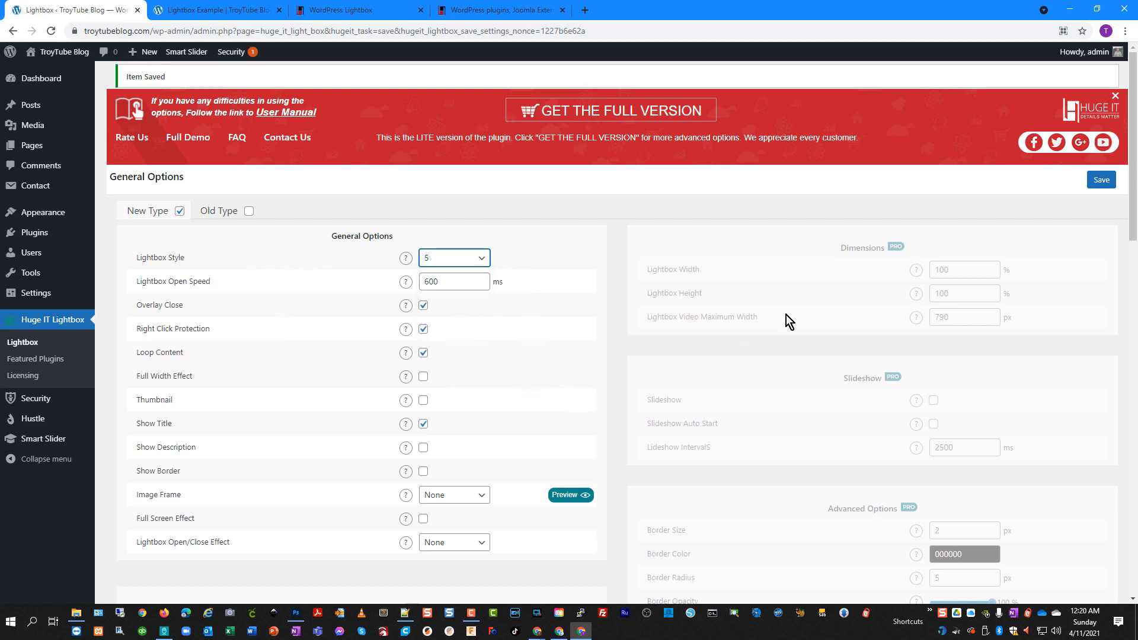
pyautogui.click(1101, 180)
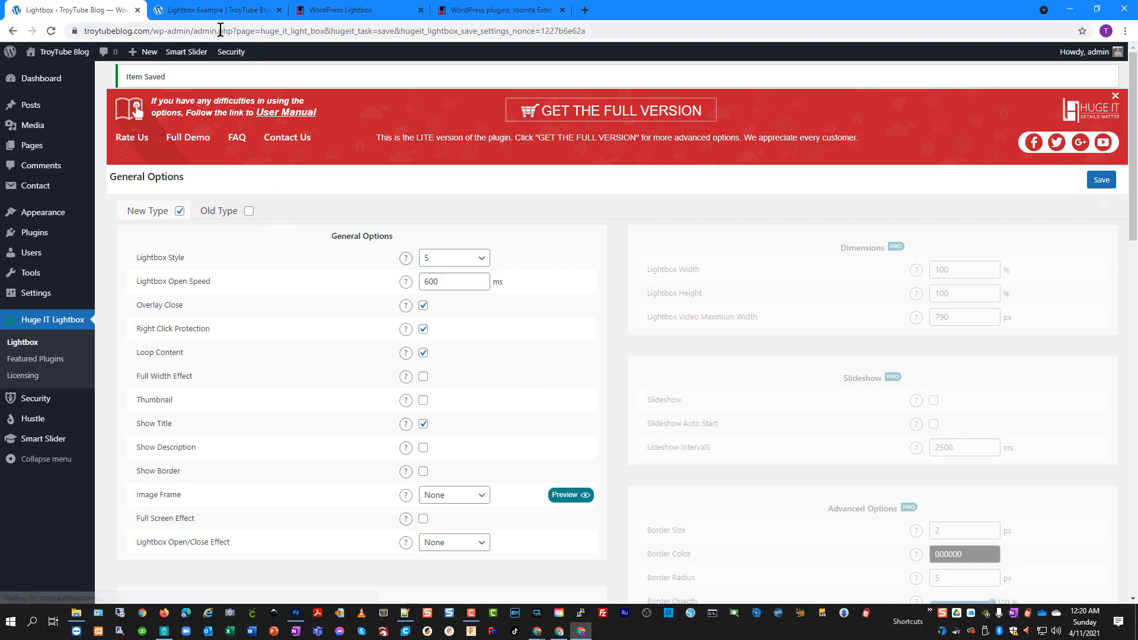
# Preview the style-5 lightbox on the Lightbox Example page, then close it
pyautogui.click(212, 14)
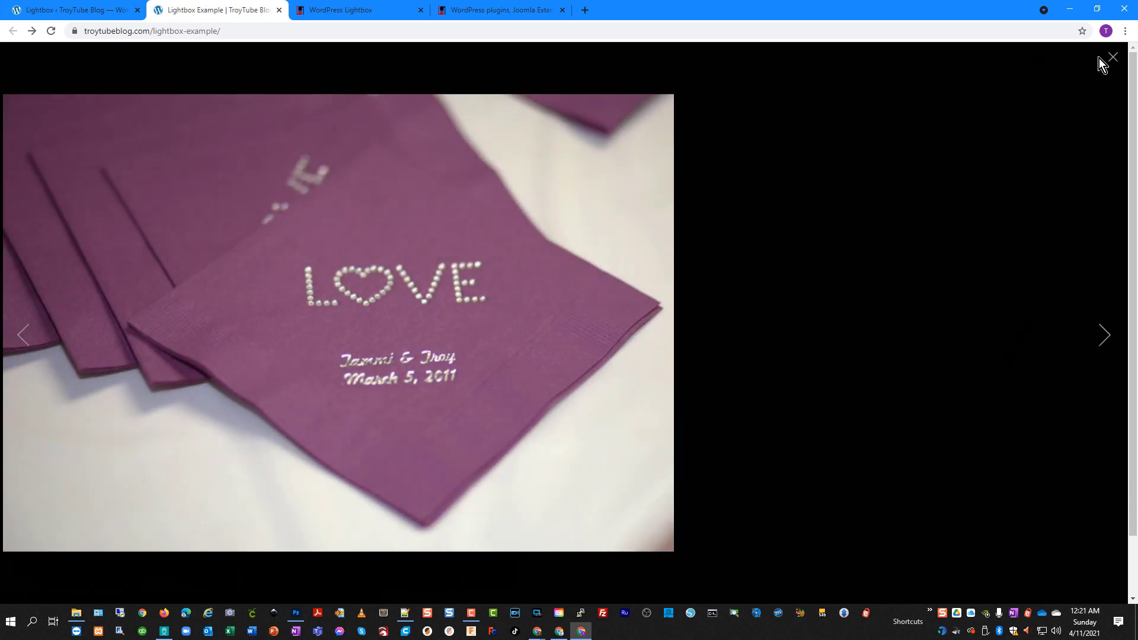
pyautogui.click(1113, 60)
pyautogui.click(77, 10)
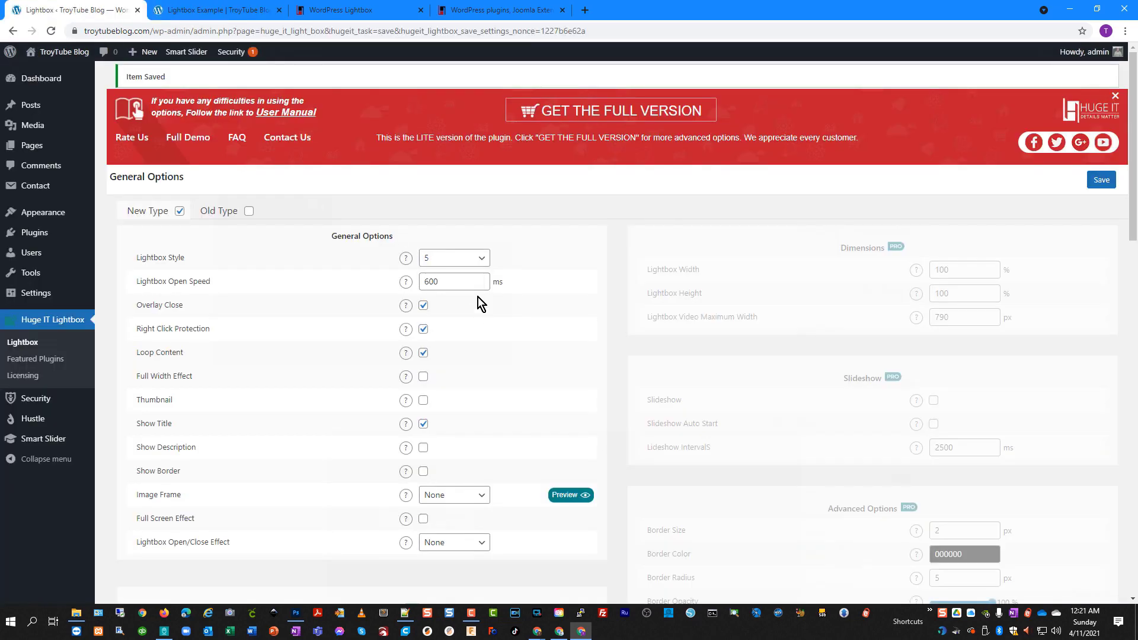
# Choose 3 as the Lightbox Style and save the settings
pyautogui.click(458, 261)
pyautogui.click(441, 297)
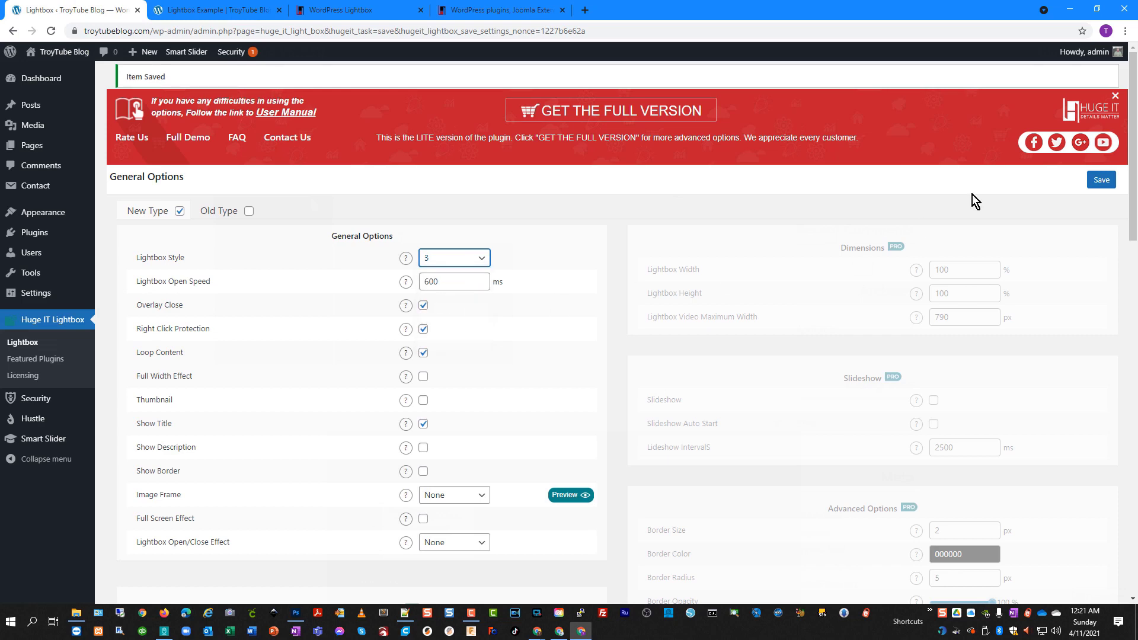
pyautogui.click(1101, 179)
# Reload the Lightbox Example page and open the cake photo in the lightbox
pyautogui.click(237, 10)
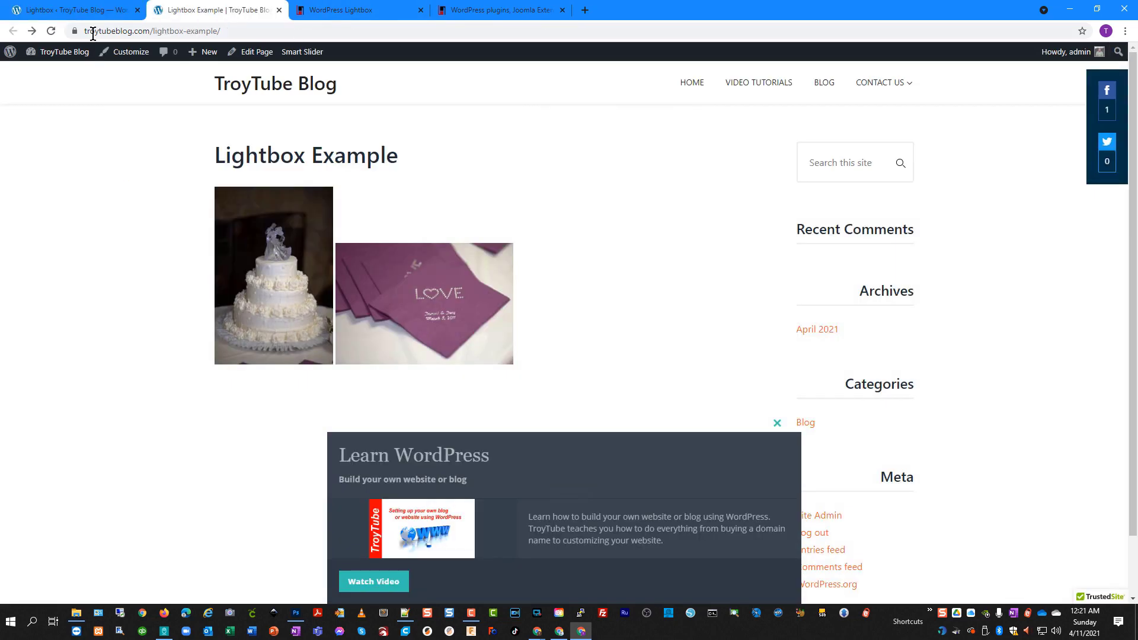
pyautogui.click(52, 31)
pyautogui.click(296, 254)
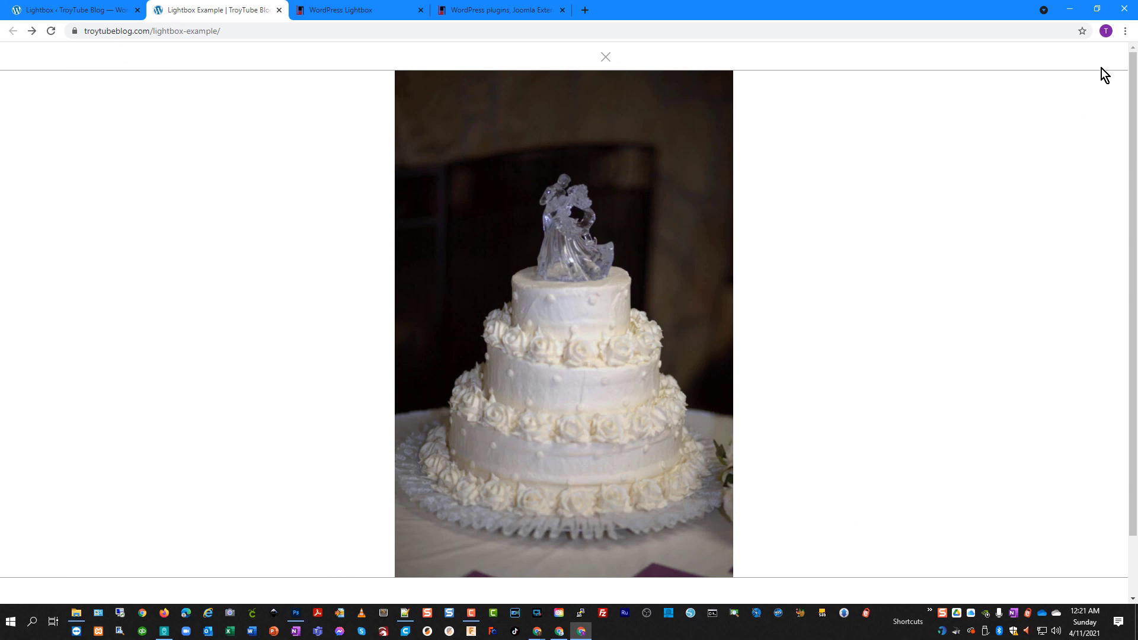
pyautogui.moveTo(292, 224); pyautogui.dragTo(686, 244)
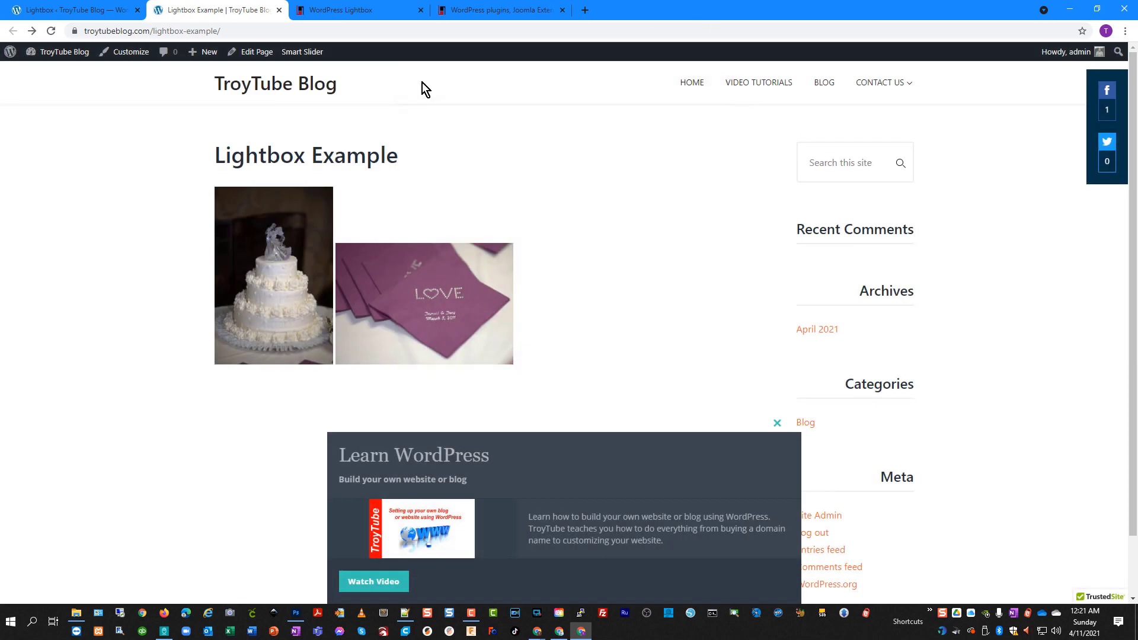
pyautogui.click(68, 7)
pyautogui.click(454, 259)
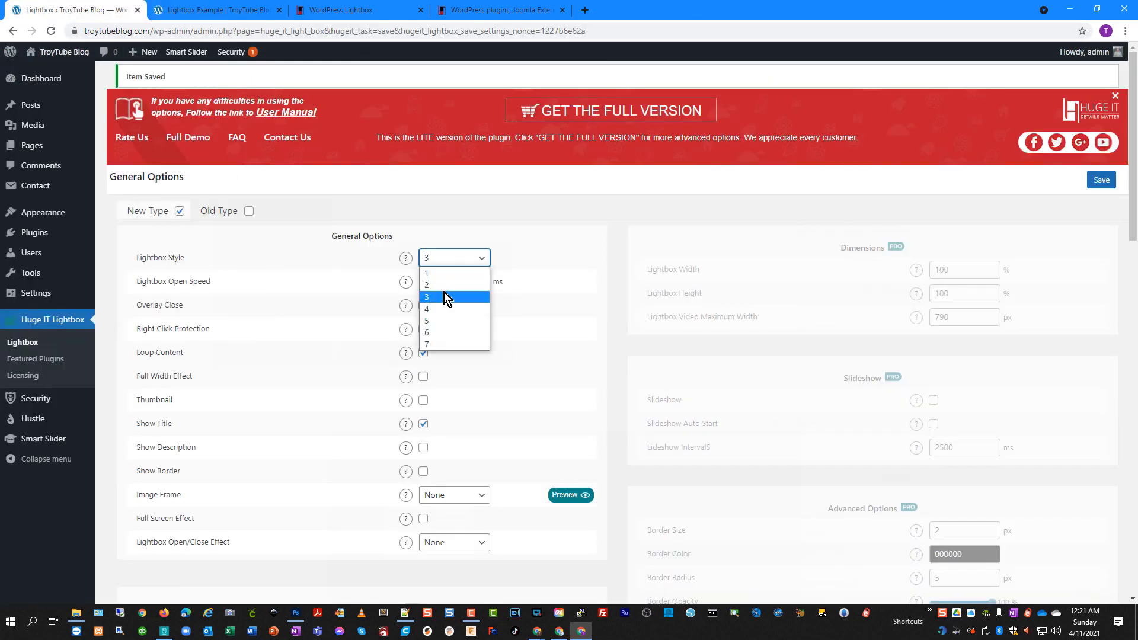
# Select Lightbox Style 2 and reload the Lightbox Example page
pyautogui.click(443, 285)
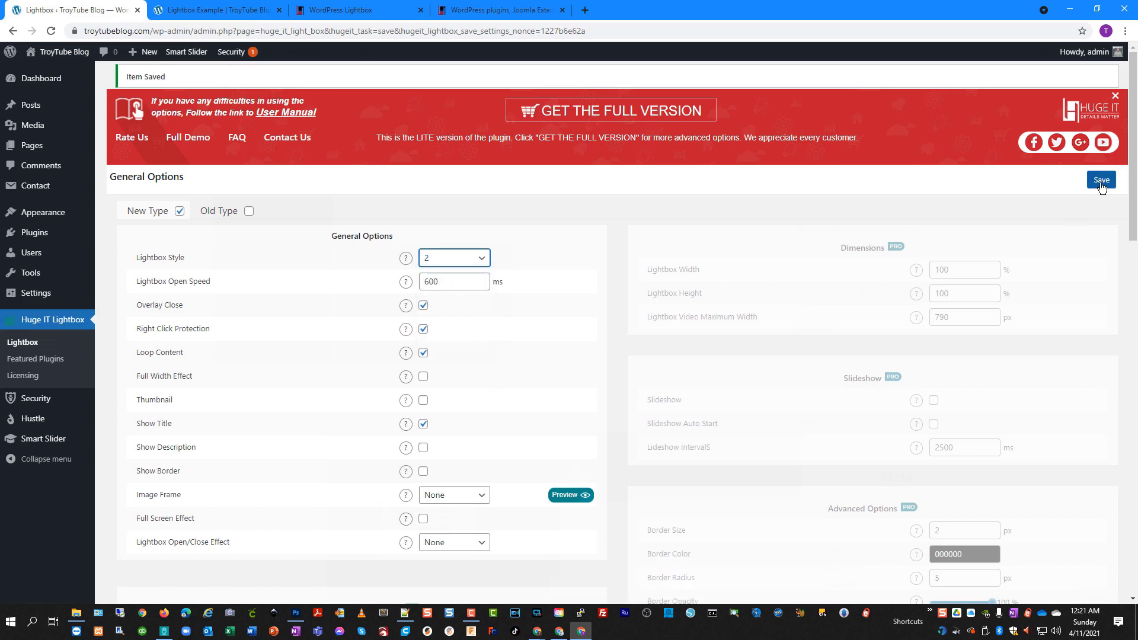
pyautogui.click(220, 13)
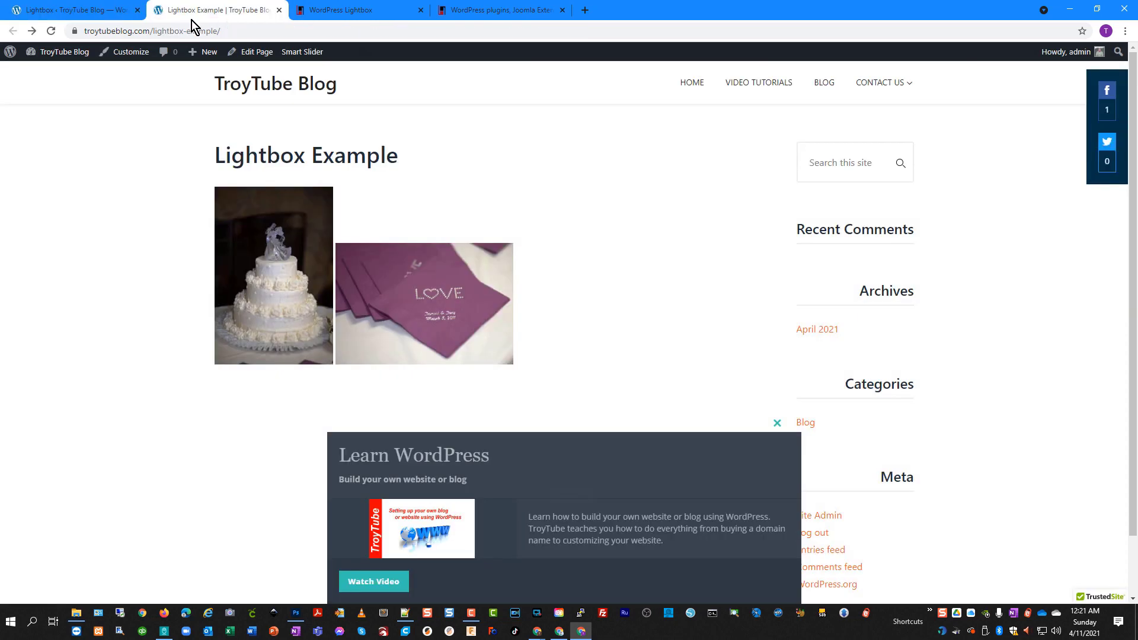
pyautogui.click(51, 30)
# Open the napkin photo, step to the video slide and back, then close the lightbox
pyautogui.click(339, 279)
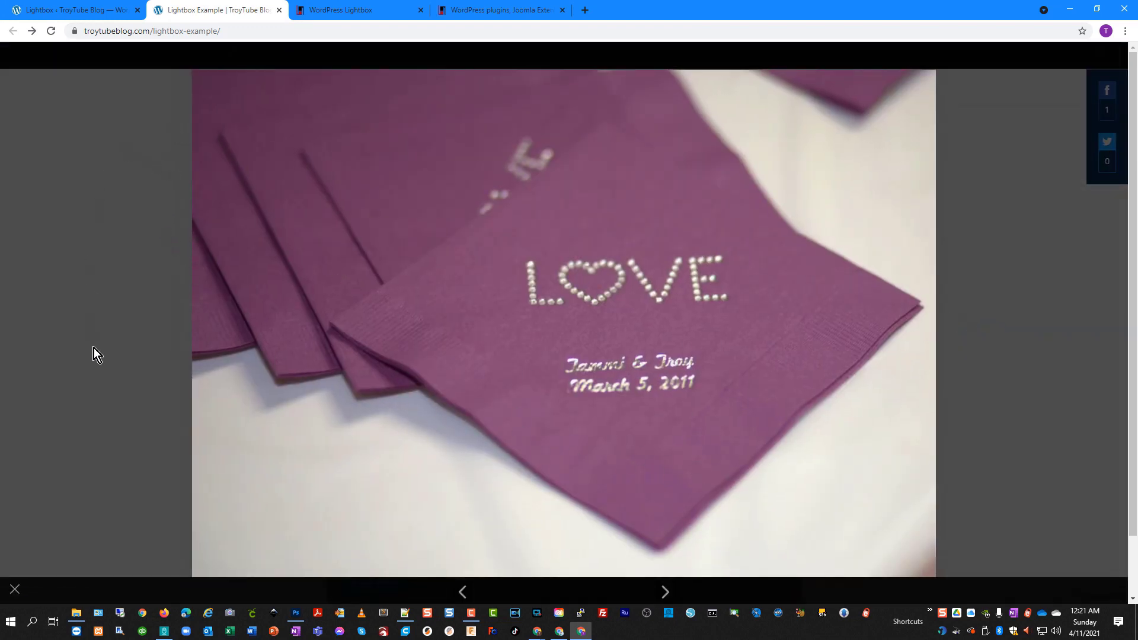
pyautogui.click(667, 592)
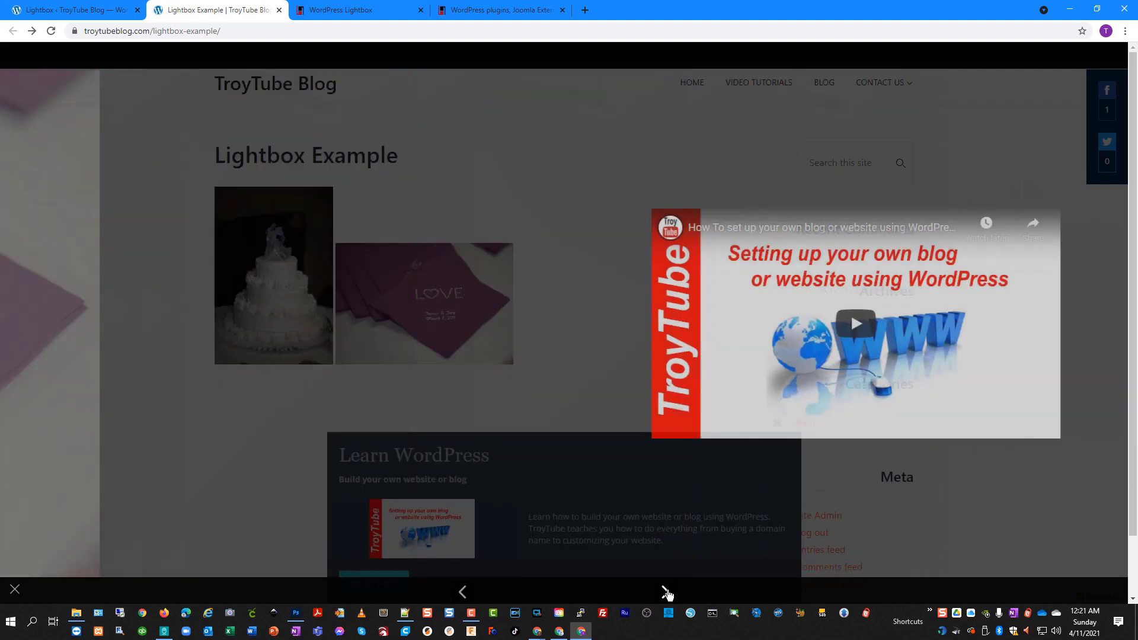
pyautogui.click(463, 593)
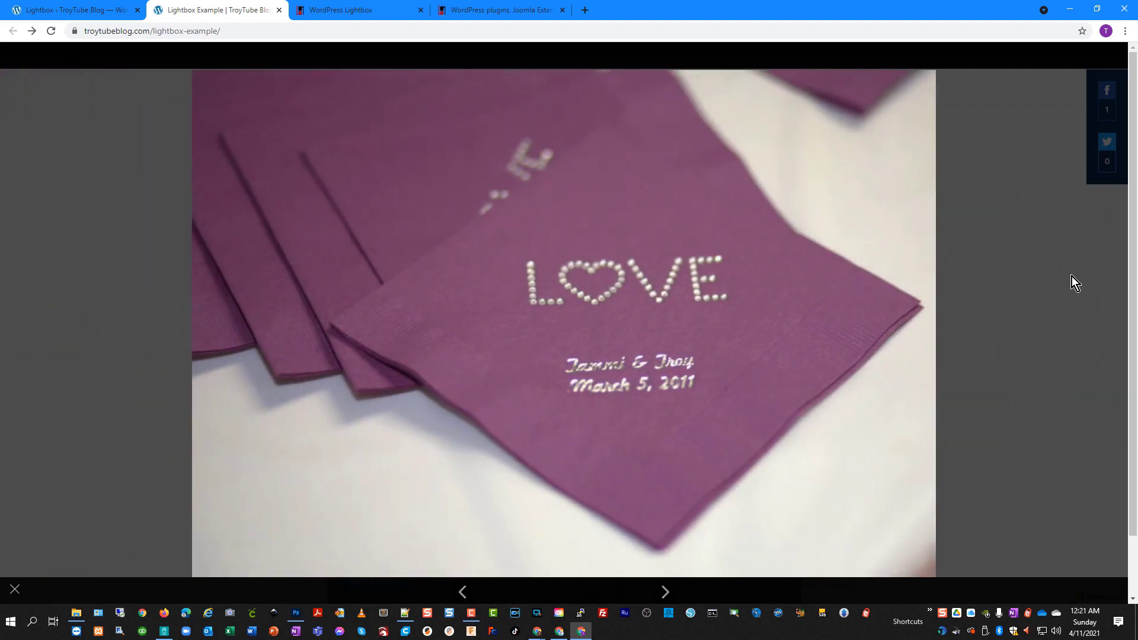
pyautogui.click(1036, 208)
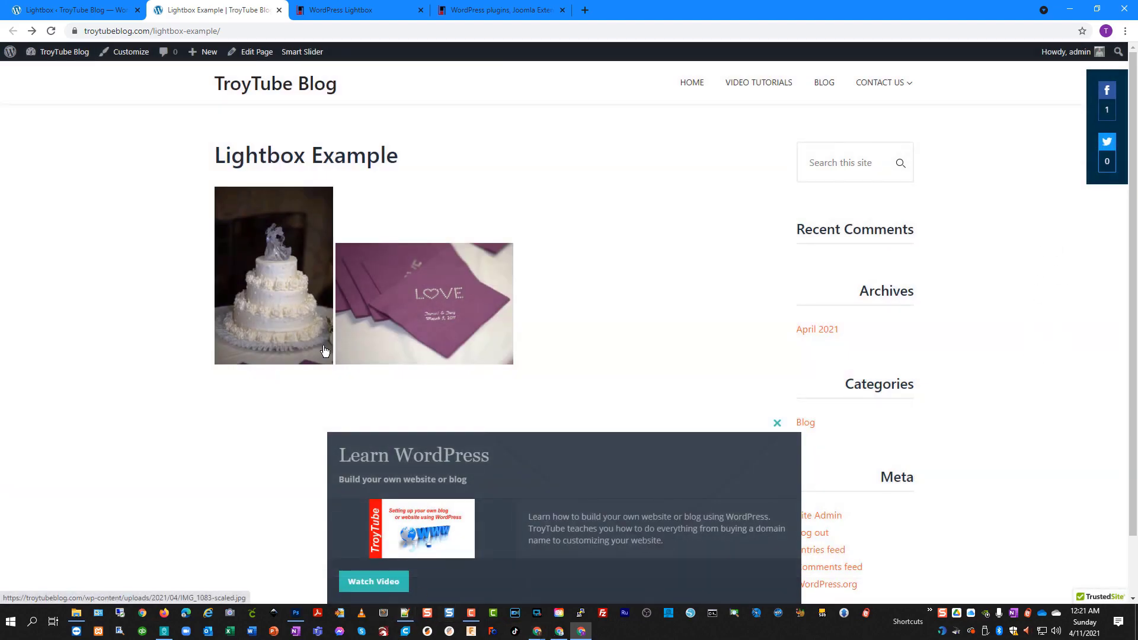
pyautogui.click(94, 10)
# Choose 4 as the Lightbox Style and save the settings
pyautogui.click(471, 258)
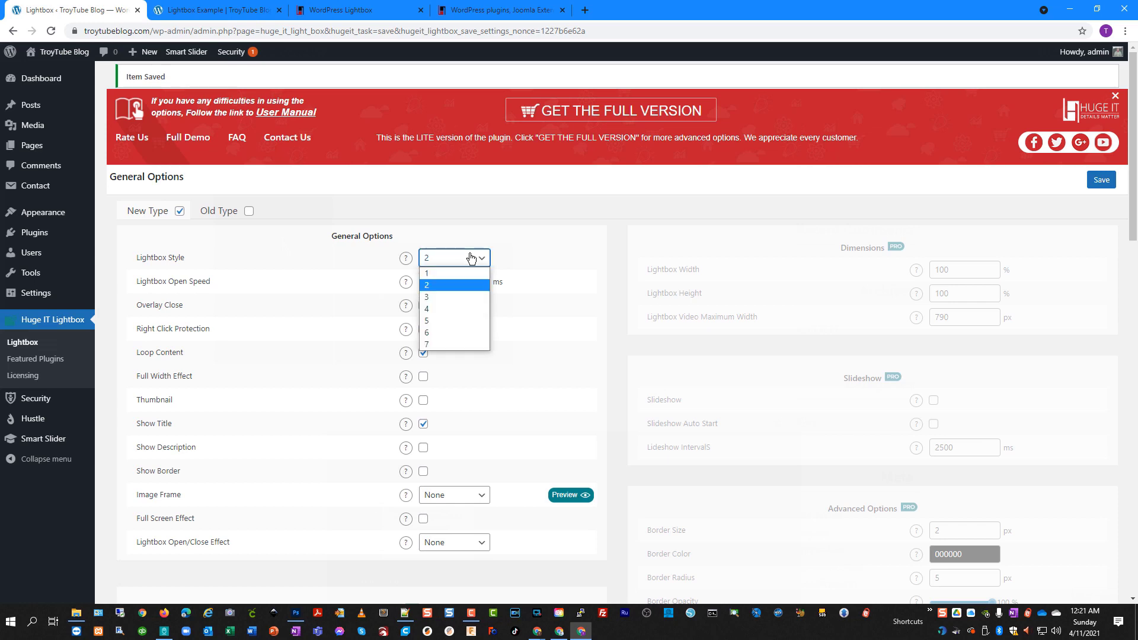
pyautogui.click(459, 309)
pyautogui.click(1101, 180)
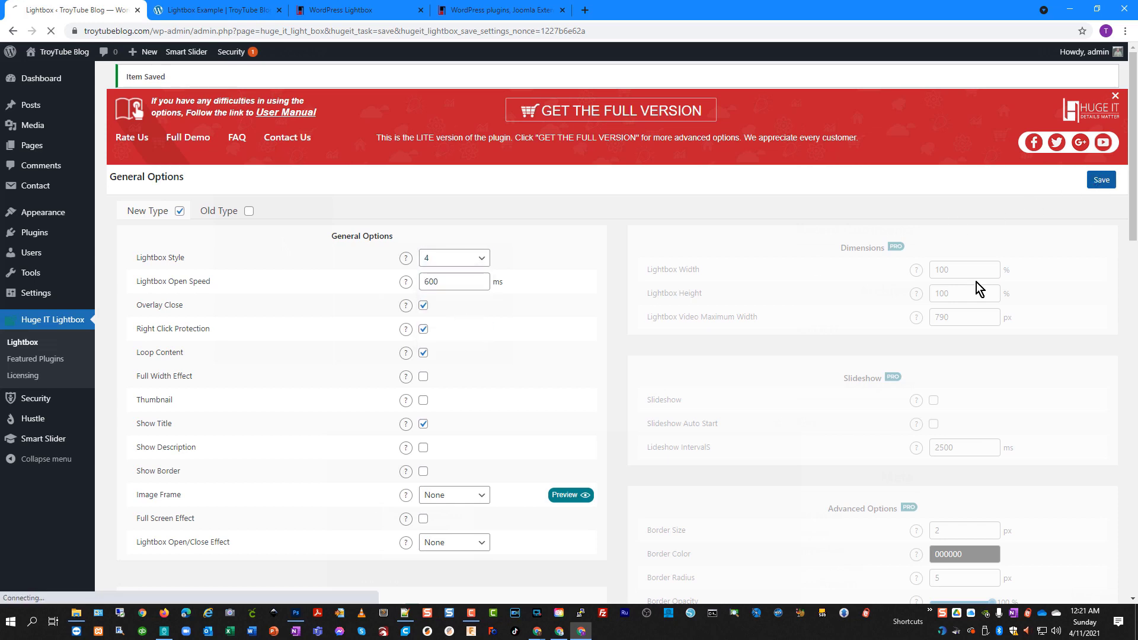
# Reload the page and browse the cake and napkin photos in the style-4 lightbox, then close it
pyautogui.click(199, 11)
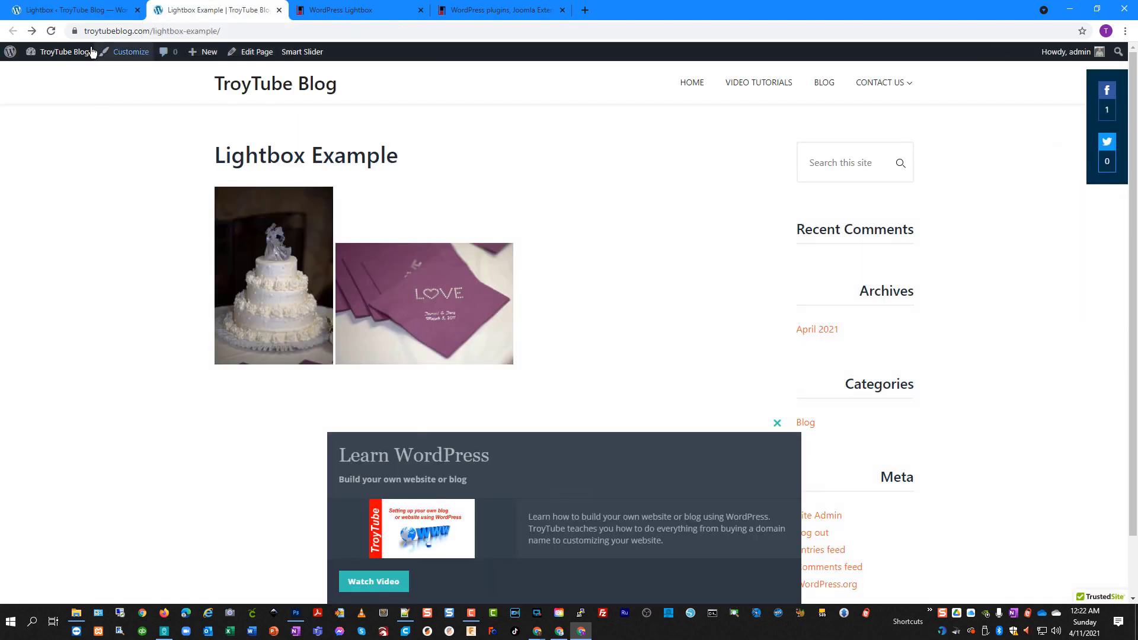
pyautogui.click(52, 30)
pyautogui.click(235, 249)
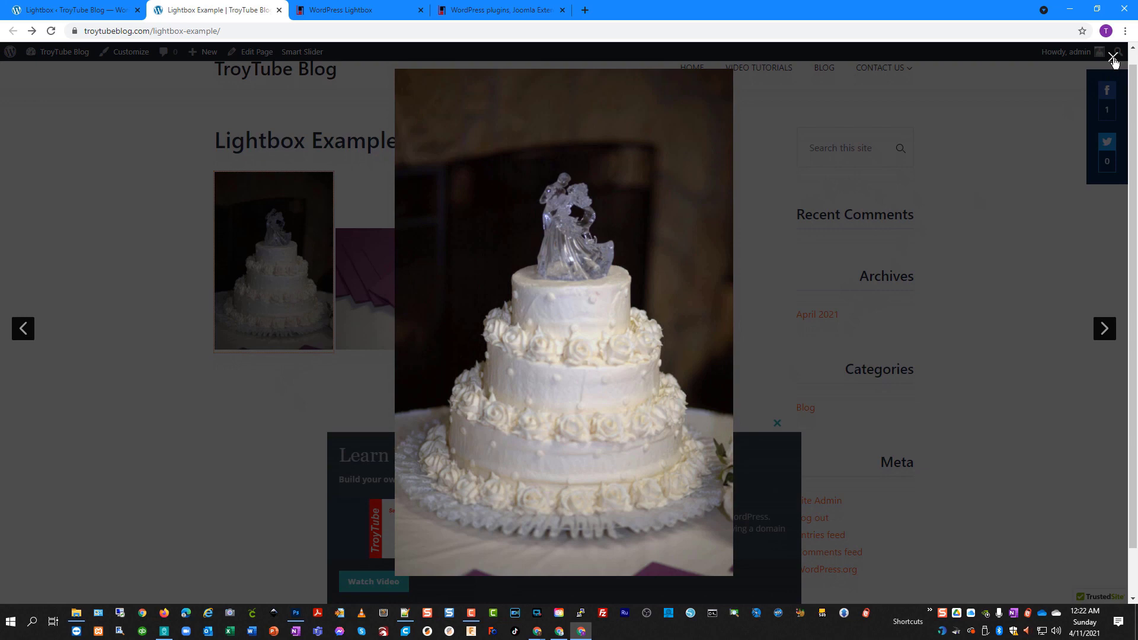
pyautogui.click(1104, 330)
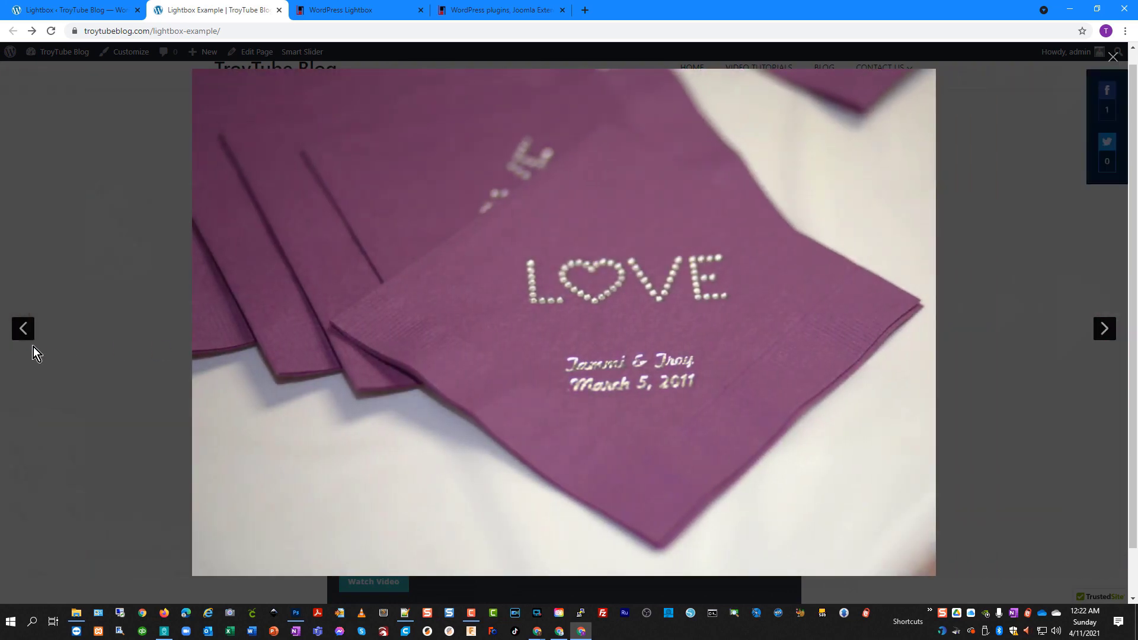
pyautogui.click(25, 331)
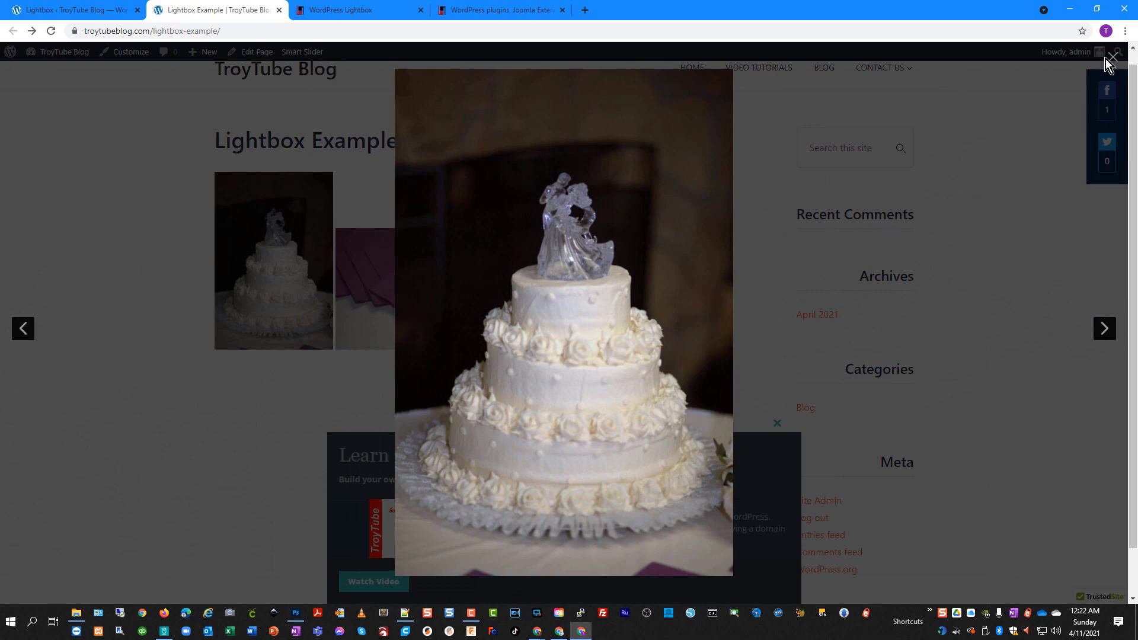
pyautogui.click(891, 185)
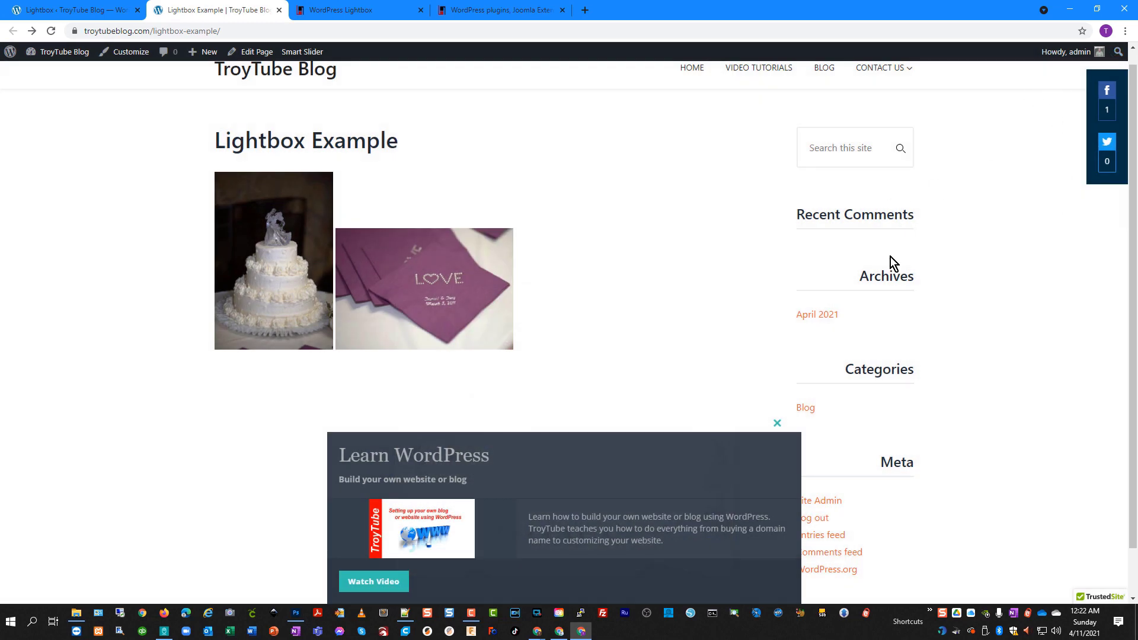
pyautogui.click(48, 10)
# Set the Huge IT Lightbox Style to 6 and save the settings
pyautogui.click(479, 258)
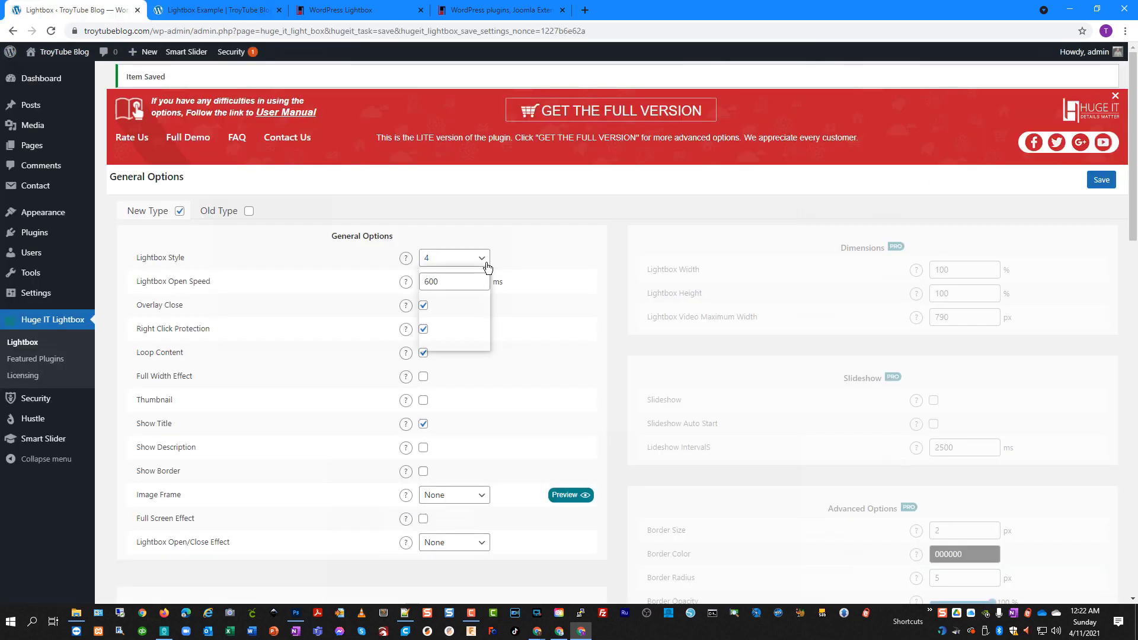
pyautogui.click(455, 333)
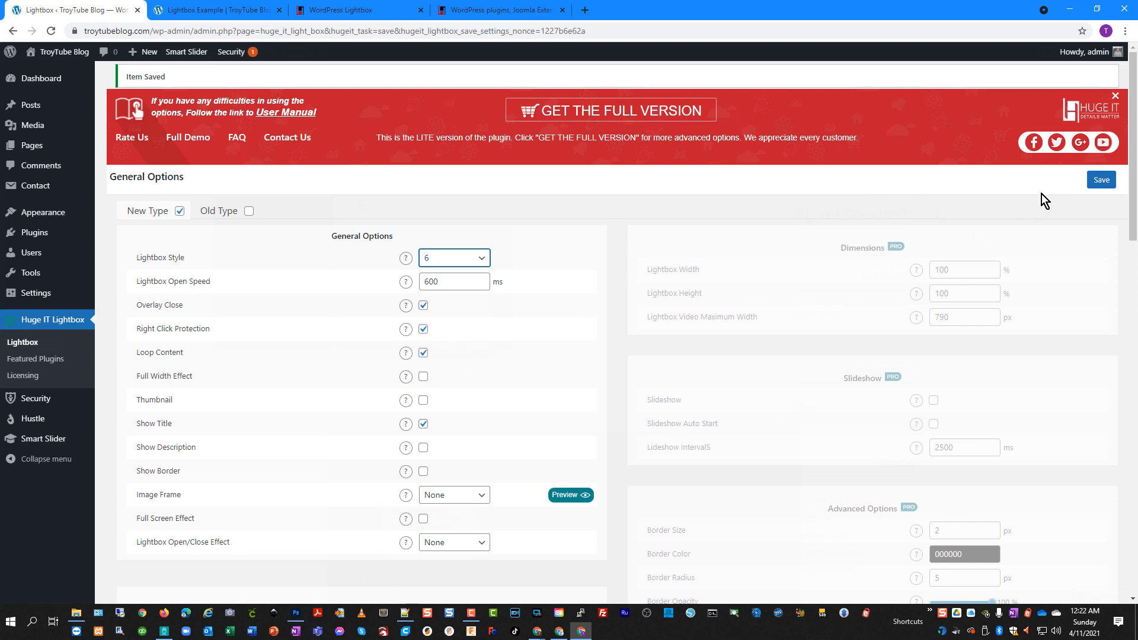
pyautogui.click(1088, 187)
# Reload the Lightbox Example page and preview the cake, napkin and video slides in the style 6 lightbox
pyautogui.click(183, 10)
pyautogui.click(51, 31)
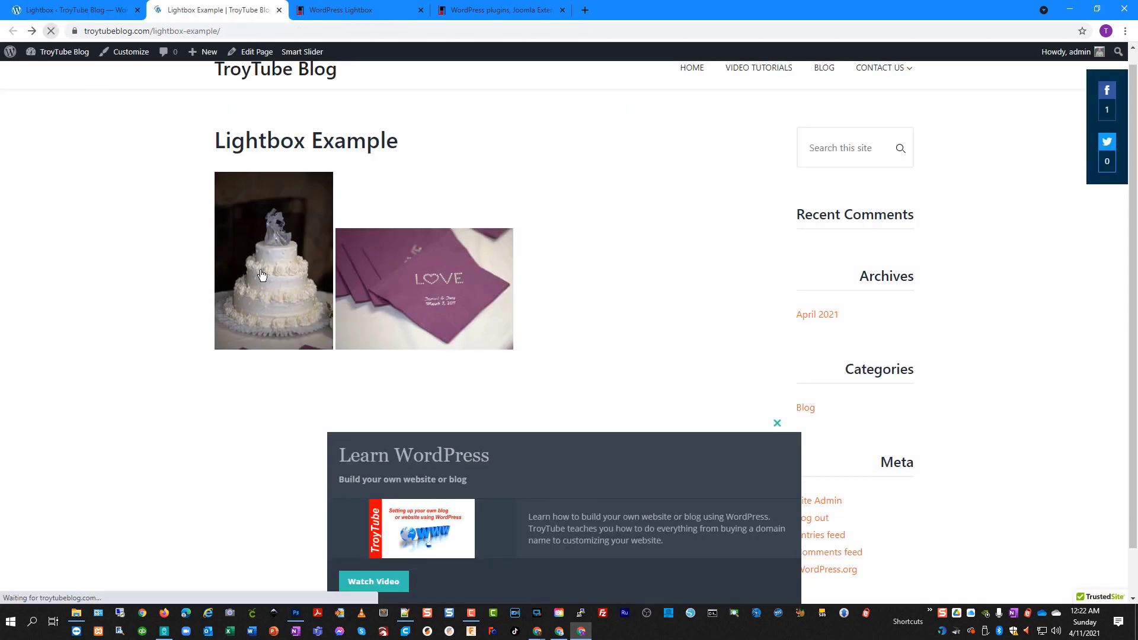
pyautogui.click(262, 275)
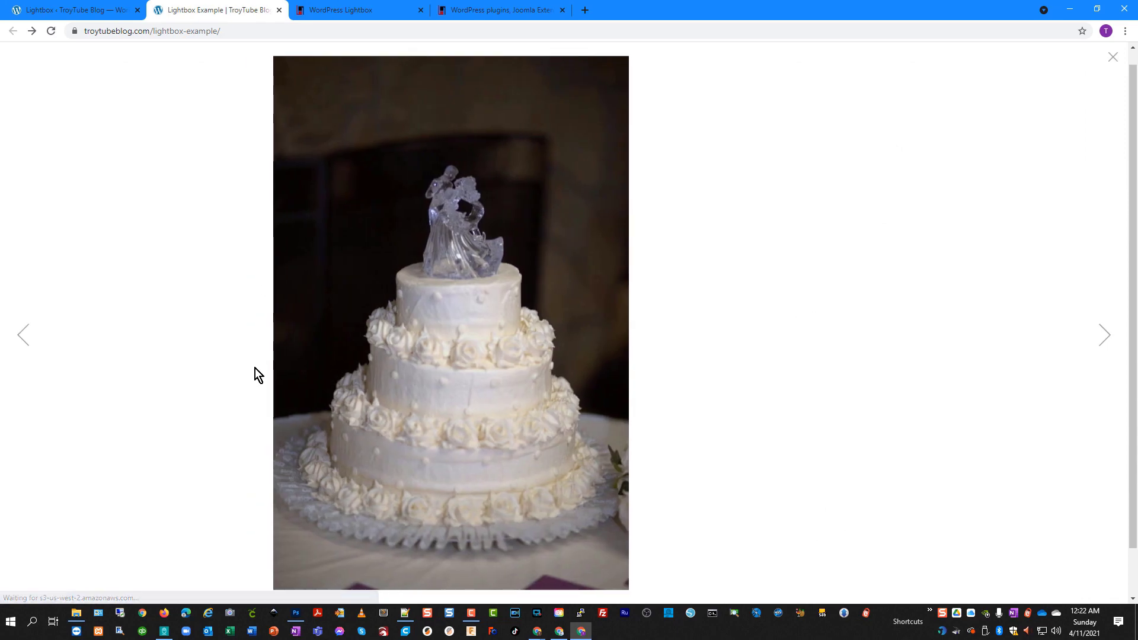
pyautogui.click(1106, 342)
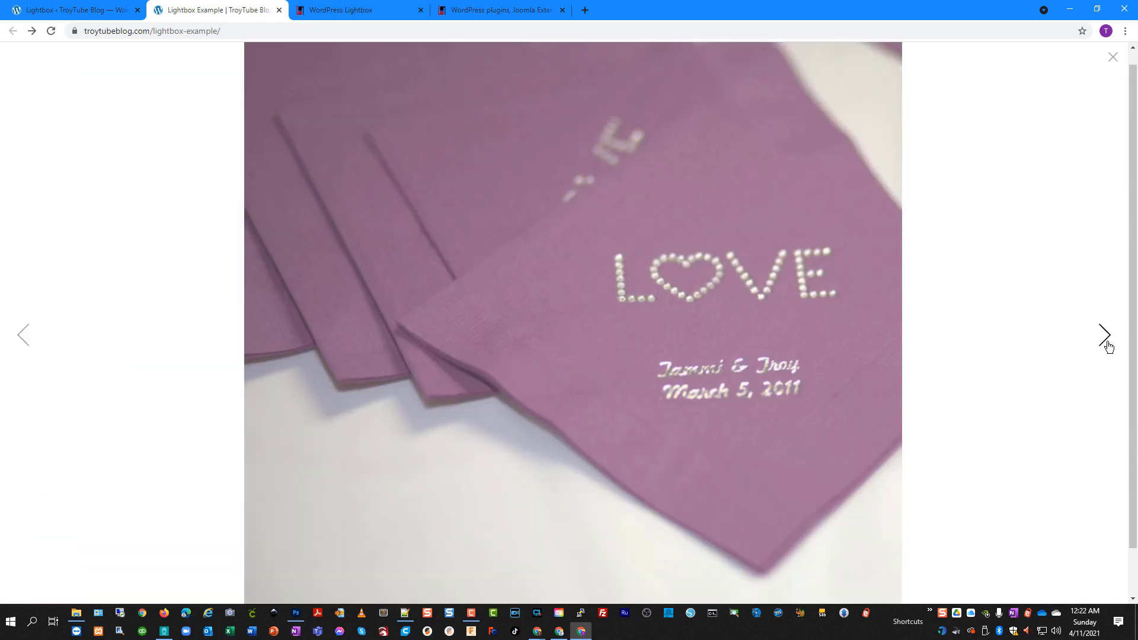
pyautogui.click(1106, 338)
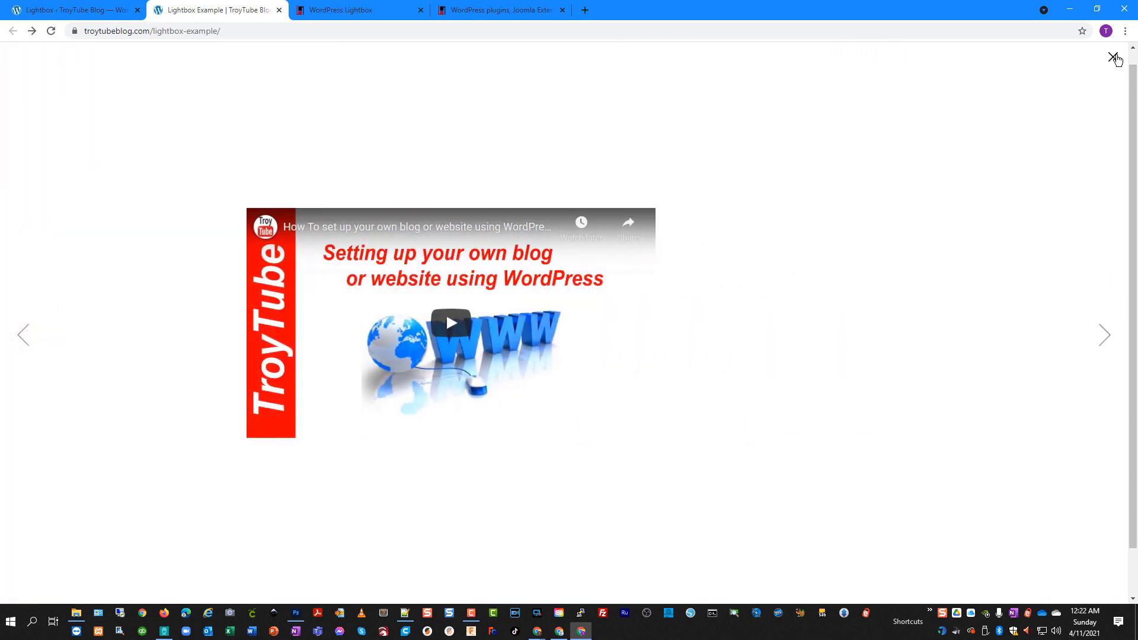
pyautogui.click(1112, 57)
pyautogui.click(51, 9)
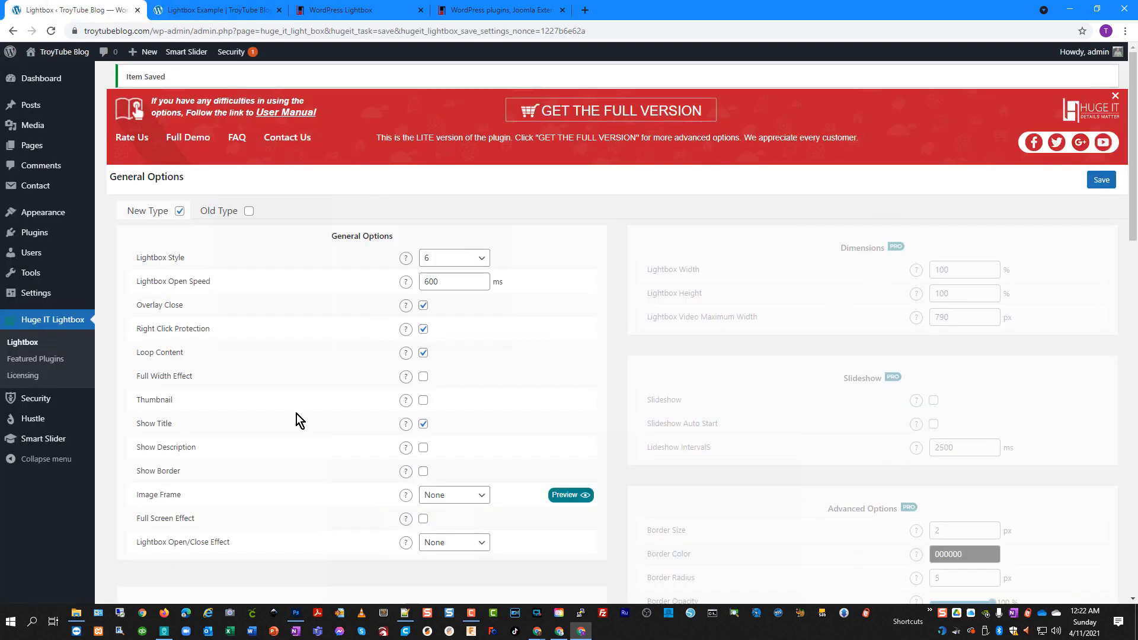
# Switch to lightbox style 2, turn on the image border and choose Frame 2
pyautogui.click(476, 261)
pyautogui.click(444, 289)
pyautogui.click(428, 472)
pyautogui.click(474, 496)
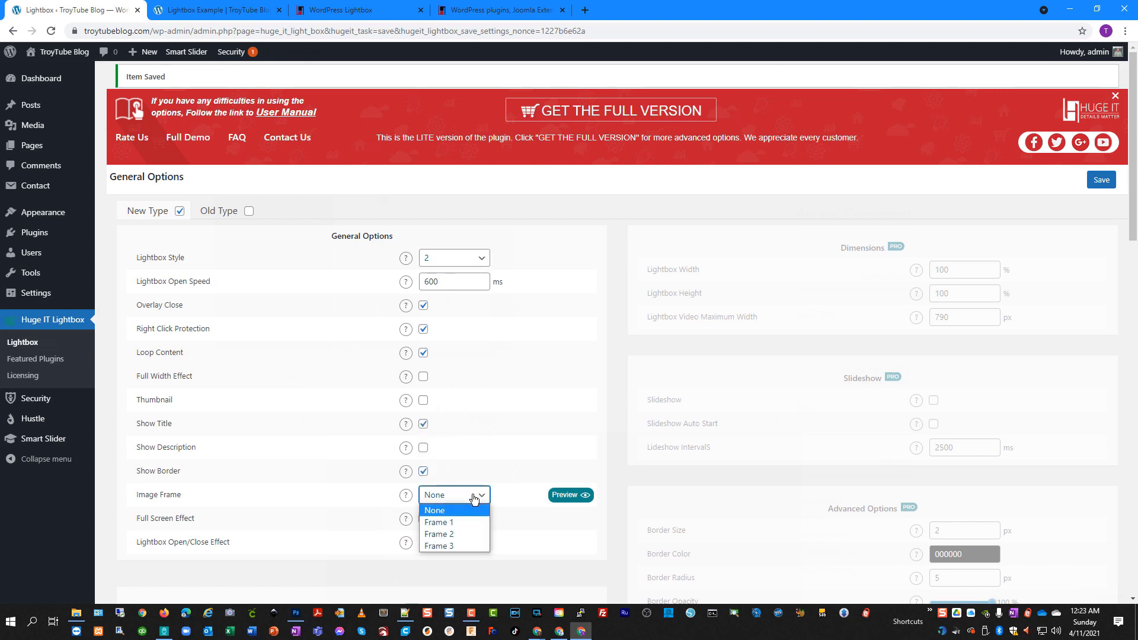
pyautogui.click(462, 534)
pyautogui.moveTo(571, 501)
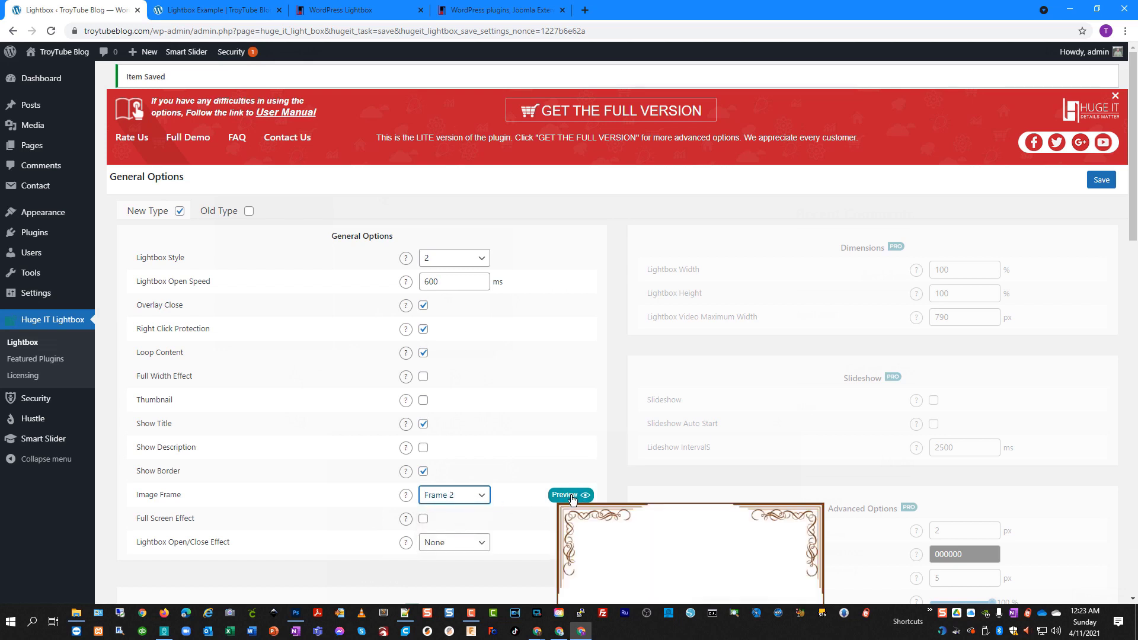
# Enable the full screen effect, pick the Rotate open/close effect and save the options
pyautogui.click(423, 519)
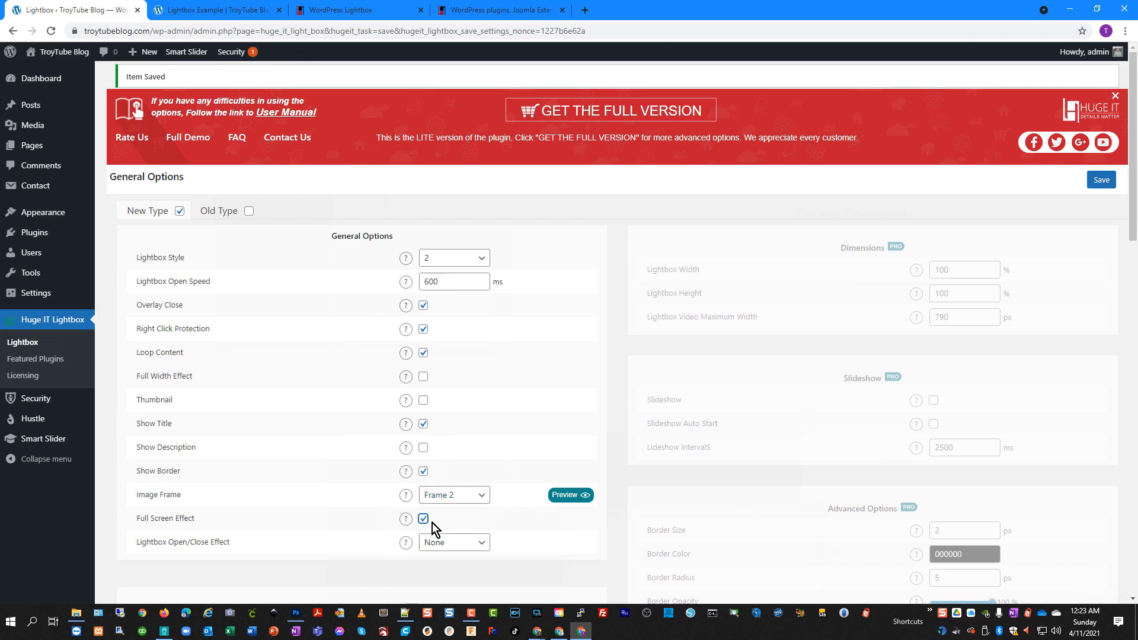
pyautogui.scroll(-2, 468, 526)
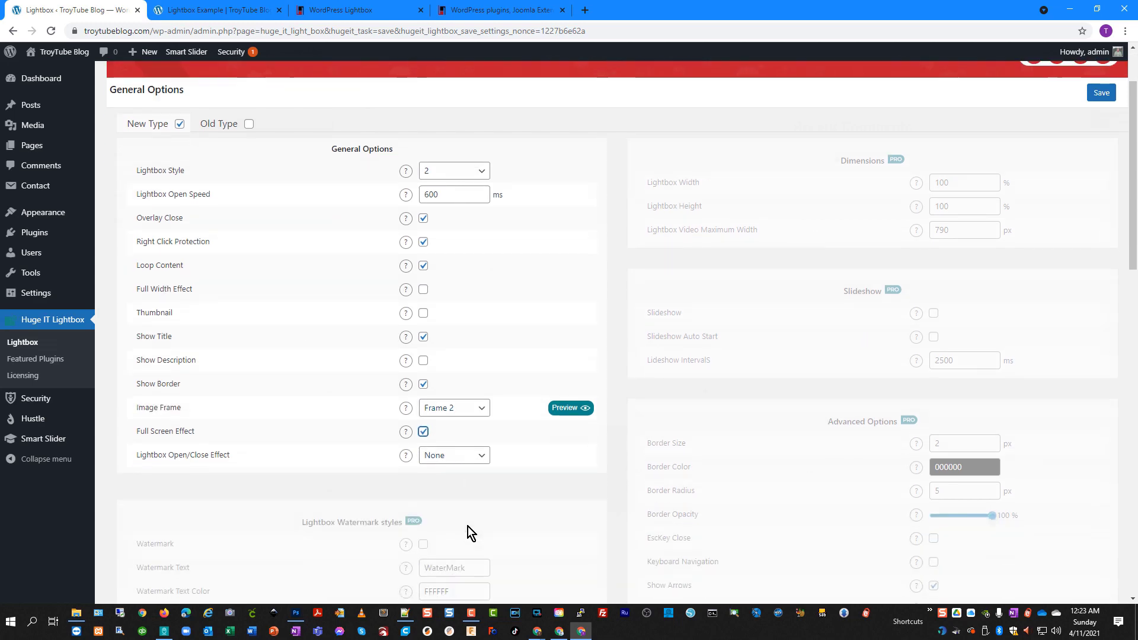
pyautogui.click(482, 456)
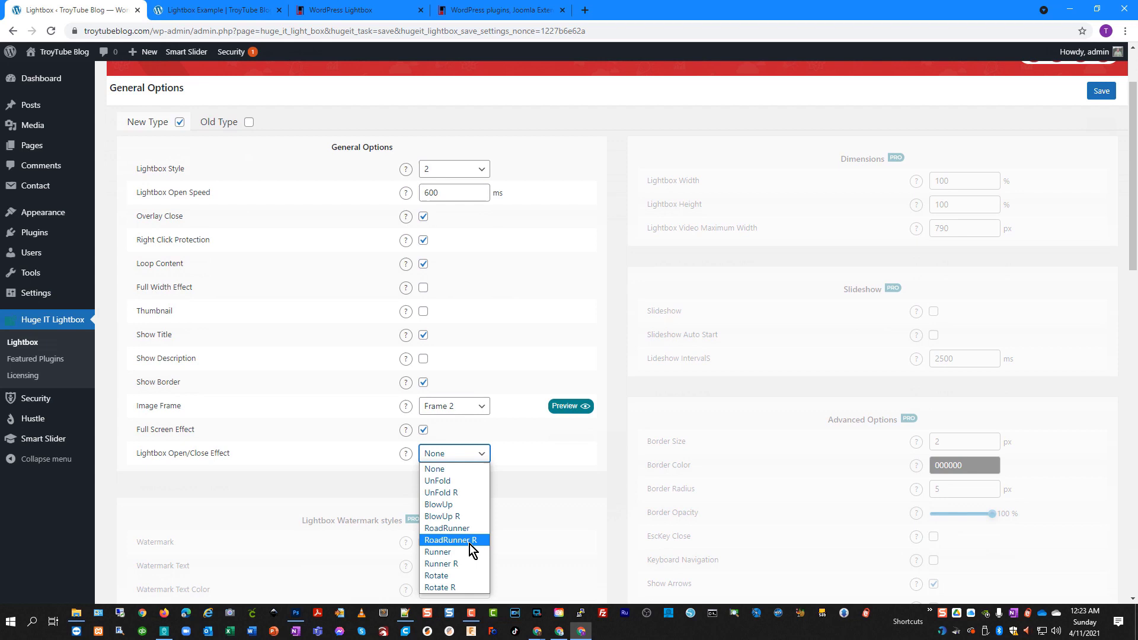
pyautogui.click(466, 574)
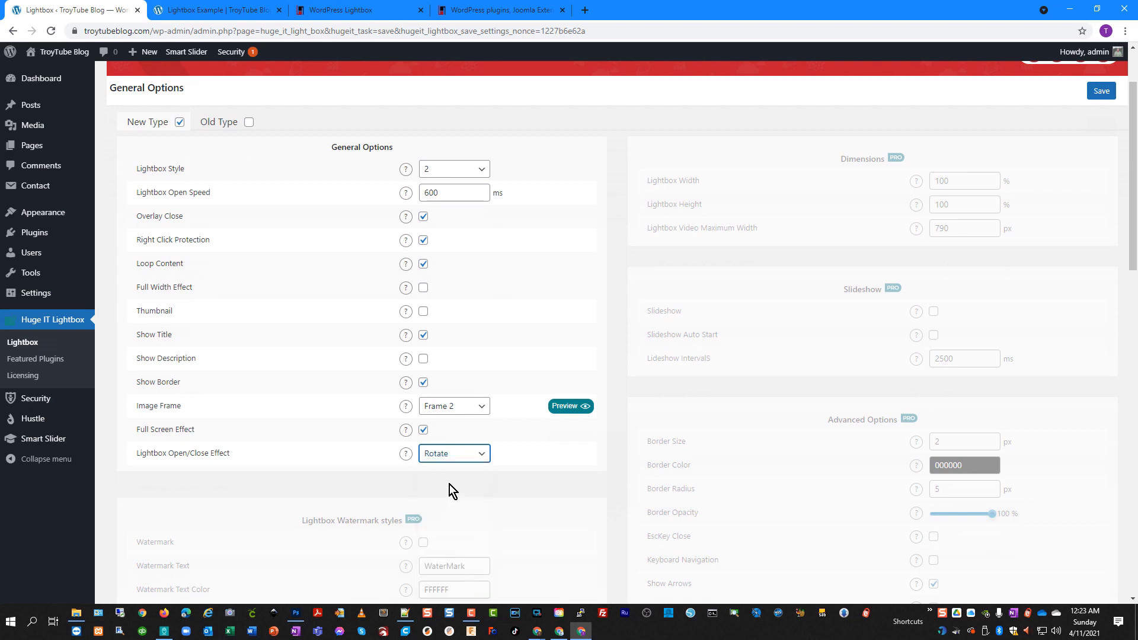
pyautogui.click(1100, 93)
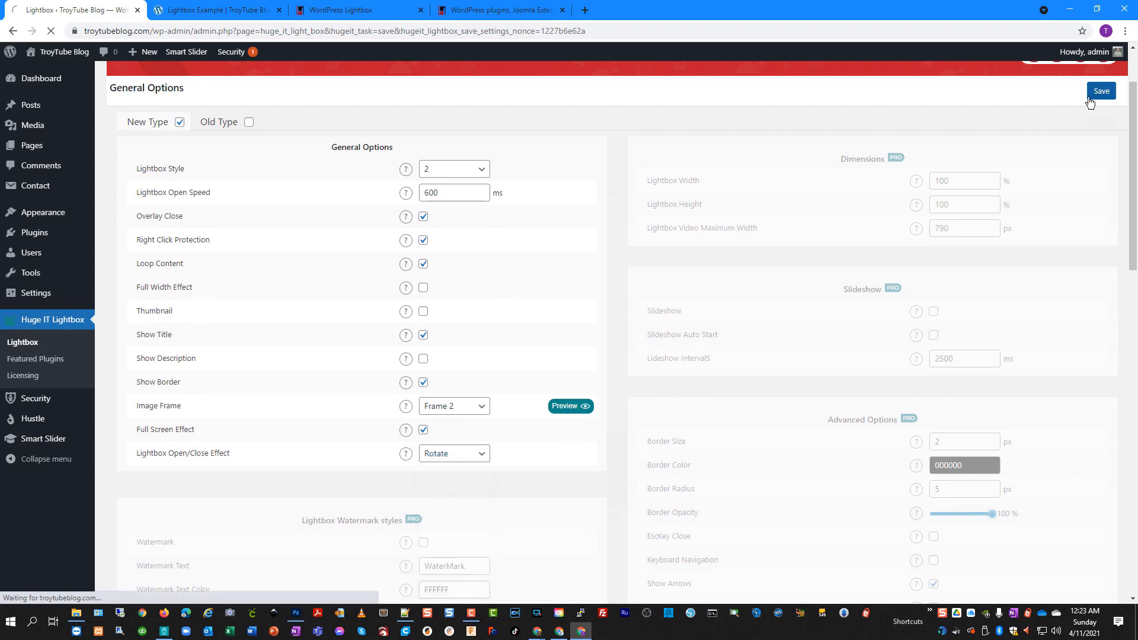
pyautogui.click(210, 9)
# Reload the Lightbox Example page and open and close the cake and napkin photos in the Frame 2 lightbox
pyautogui.click(51, 31)
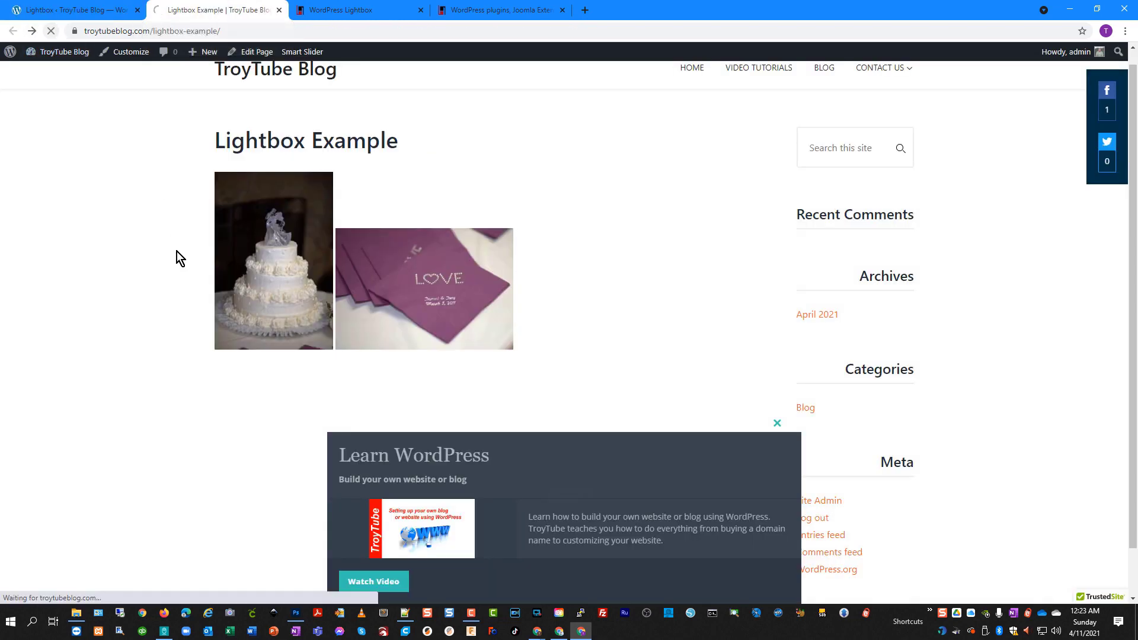
pyautogui.click(265, 235)
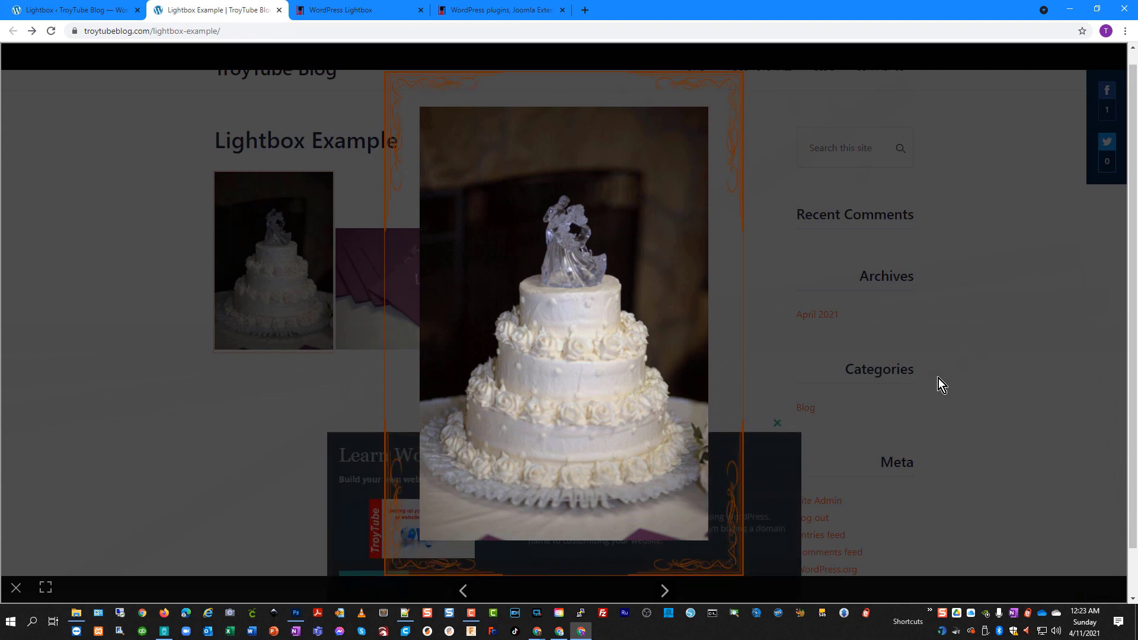
pyautogui.click(1028, 326)
pyautogui.click(454, 271)
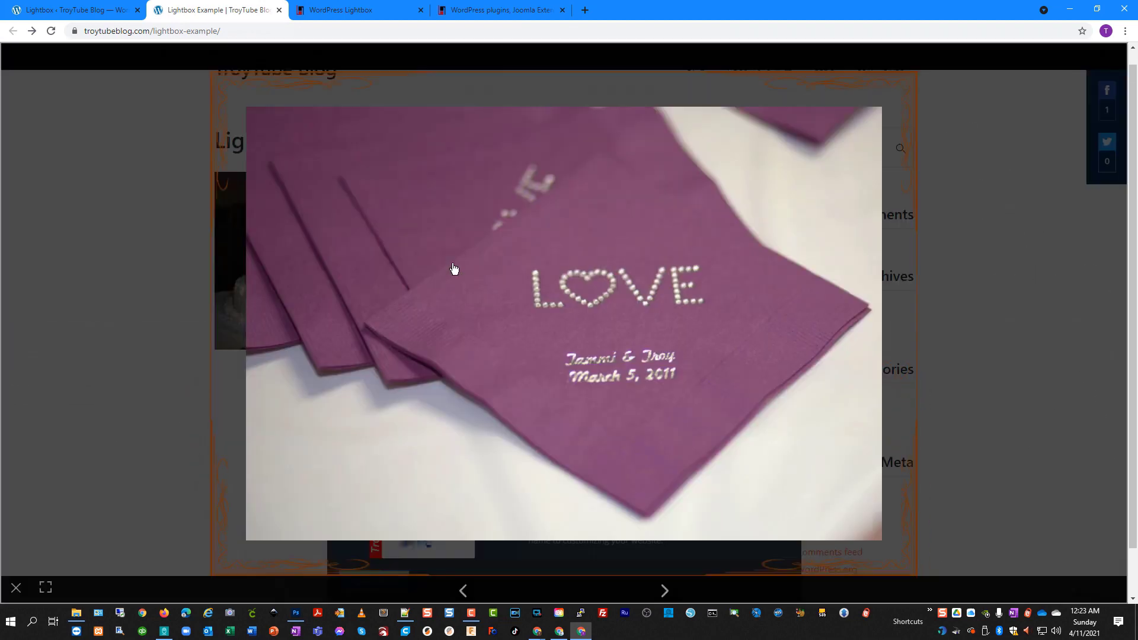
pyautogui.click(153, 265)
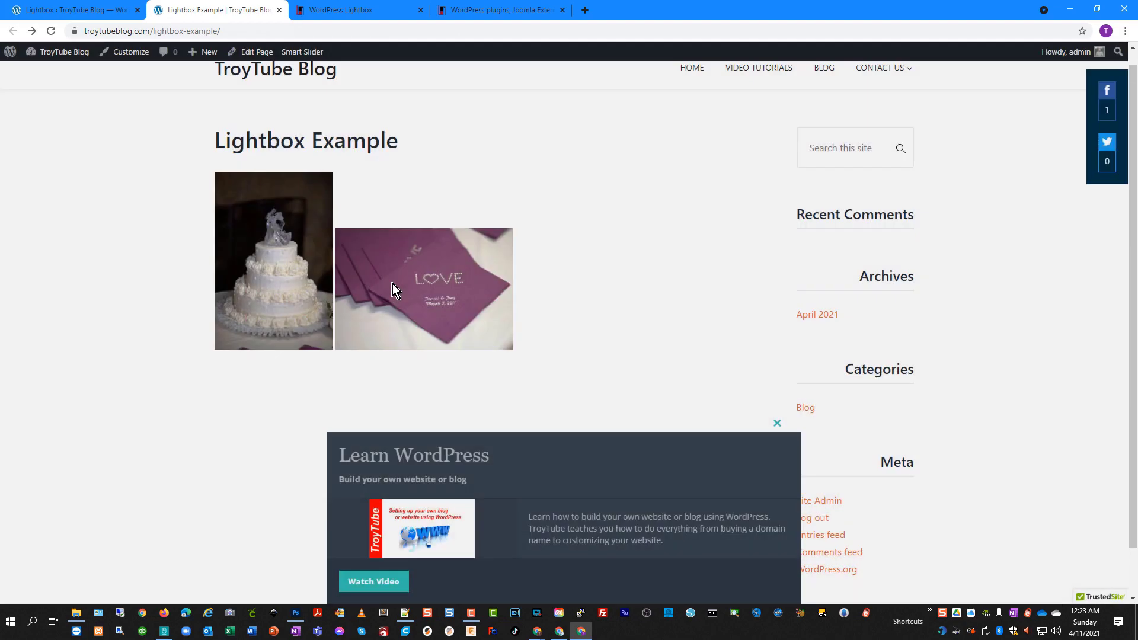
pyautogui.click(393, 278)
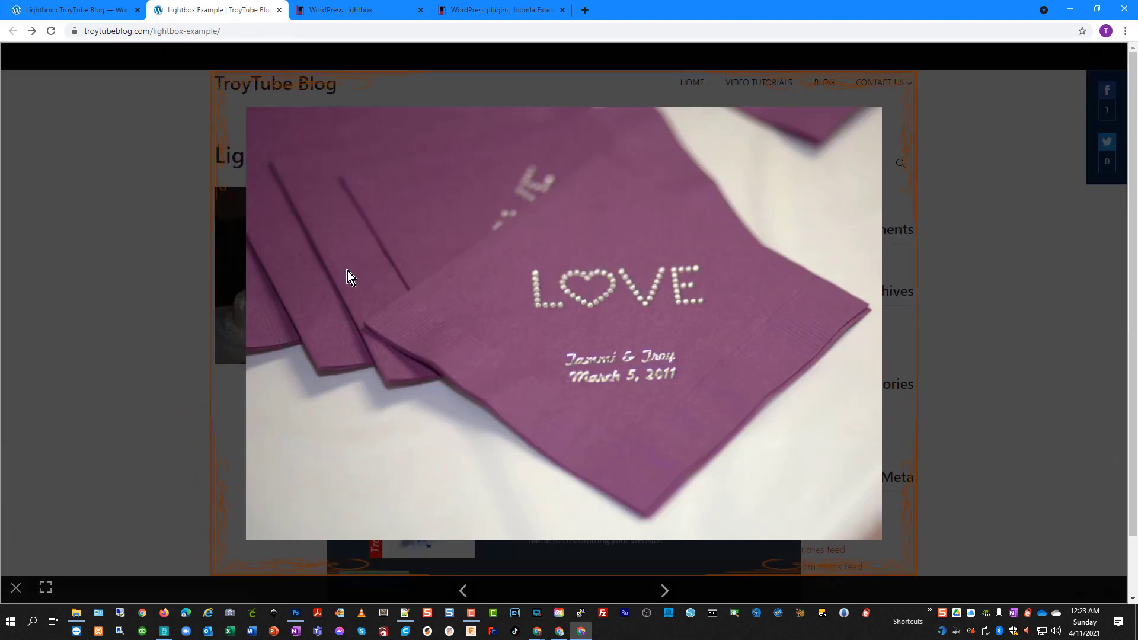
pyautogui.click(109, 244)
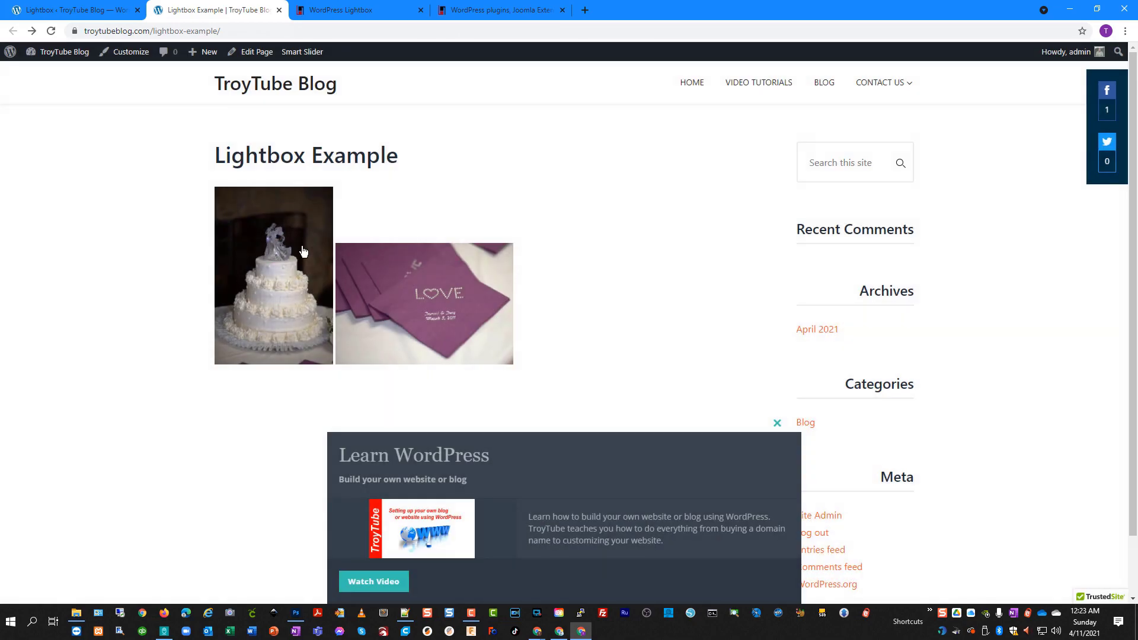
# Open the wedding cake photo, step to the LOVE napkin photo and back, then close it
pyautogui.click(272, 250)
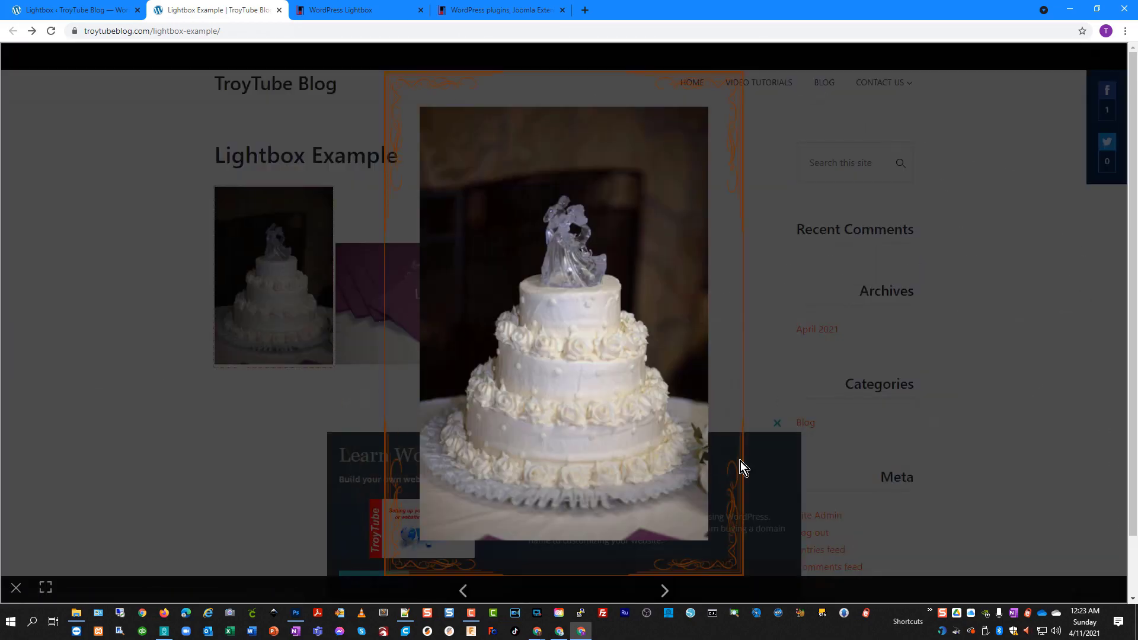
pyautogui.click(665, 591)
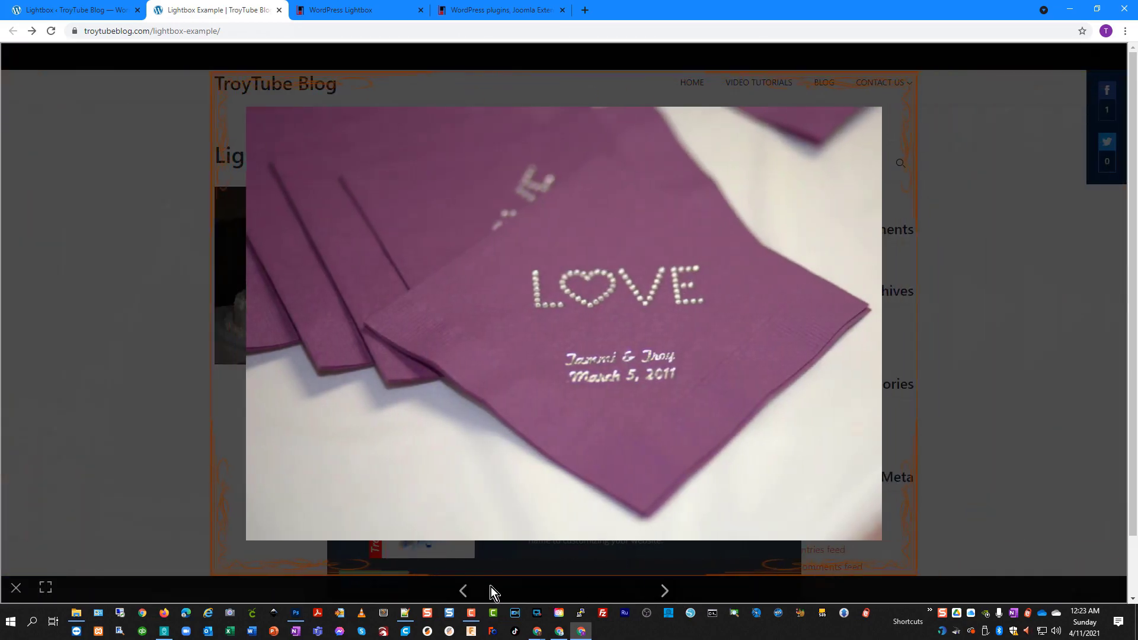
pyautogui.click(463, 590)
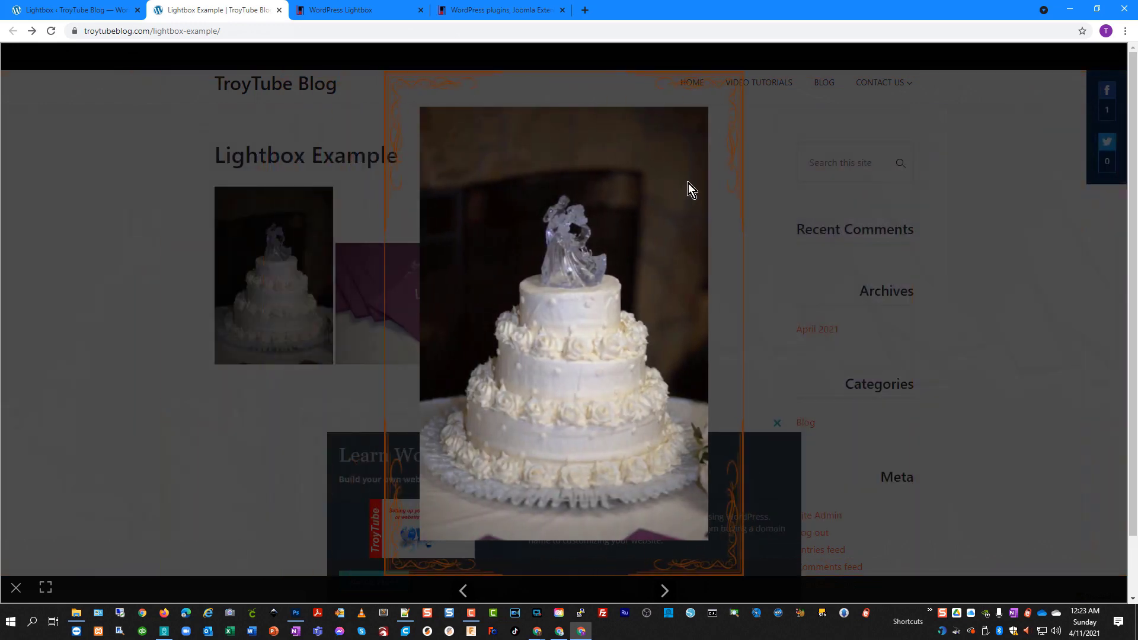
pyautogui.click(962, 165)
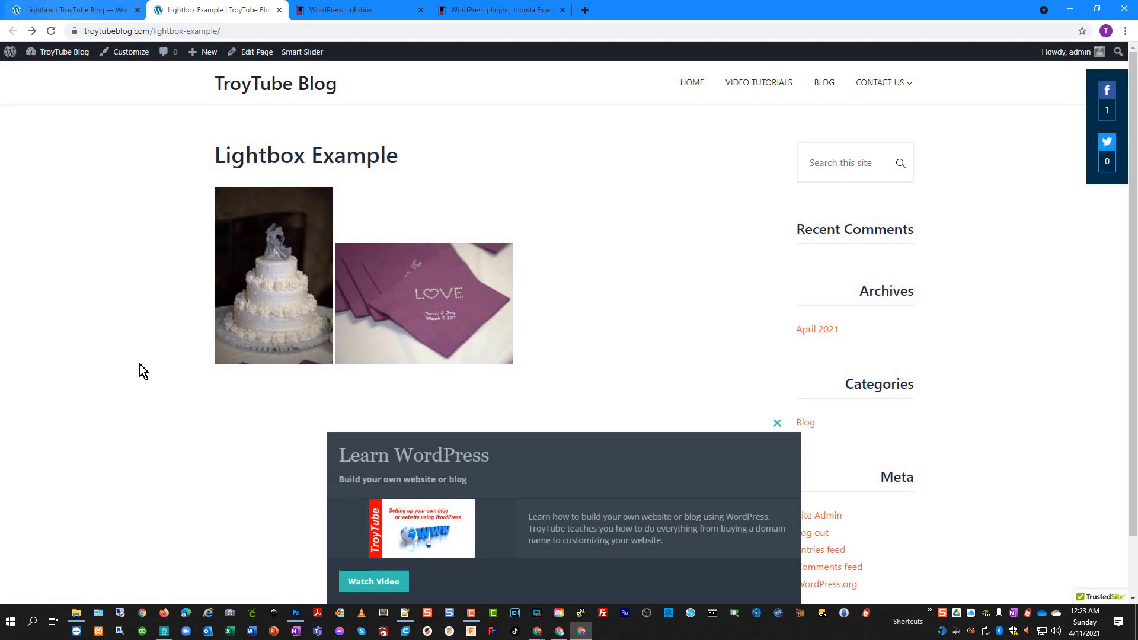
# Change the lightbox Image Frame to Frame 3 and save
pyautogui.click(95, 10)
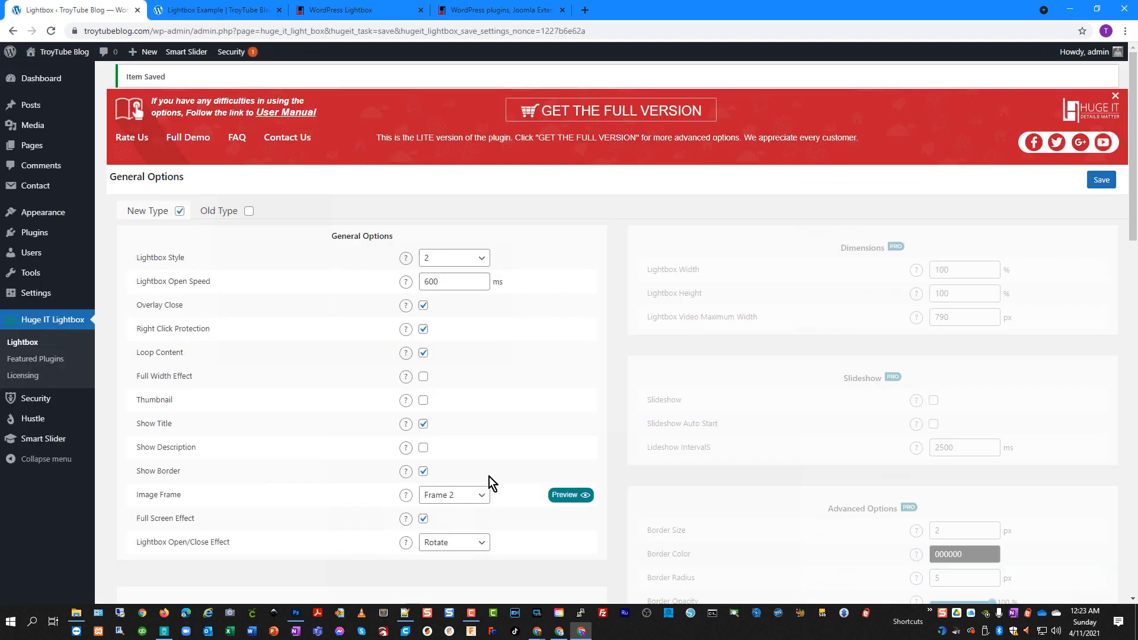
pyautogui.click(463, 495)
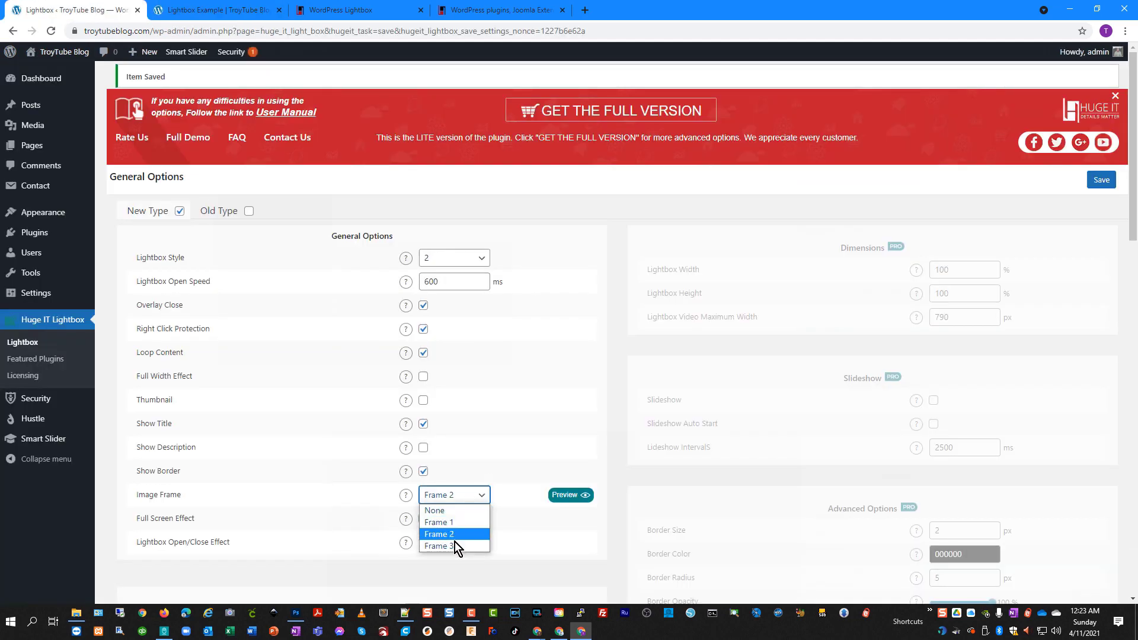
pyautogui.click(456, 545)
pyautogui.moveTo(578, 500)
pyautogui.click(1101, 180)
# Reload the Lightbox Example page and view the cake and napkin photos in the Frame 3 lightbox
pyautogui.click(215, 7)
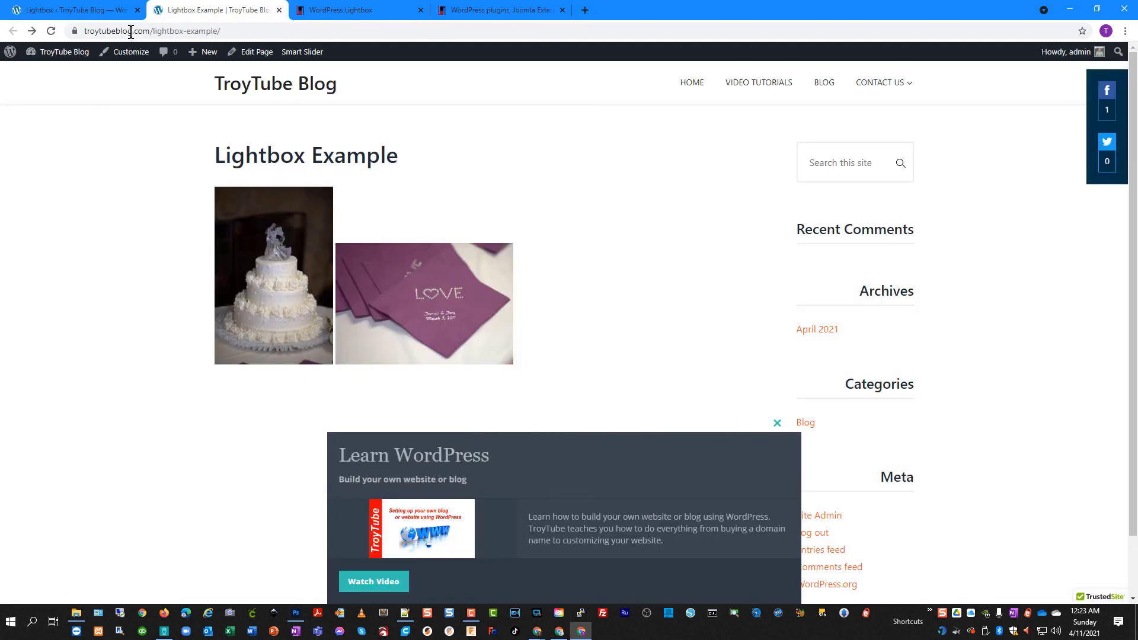
pyautogui.click(51, 30)
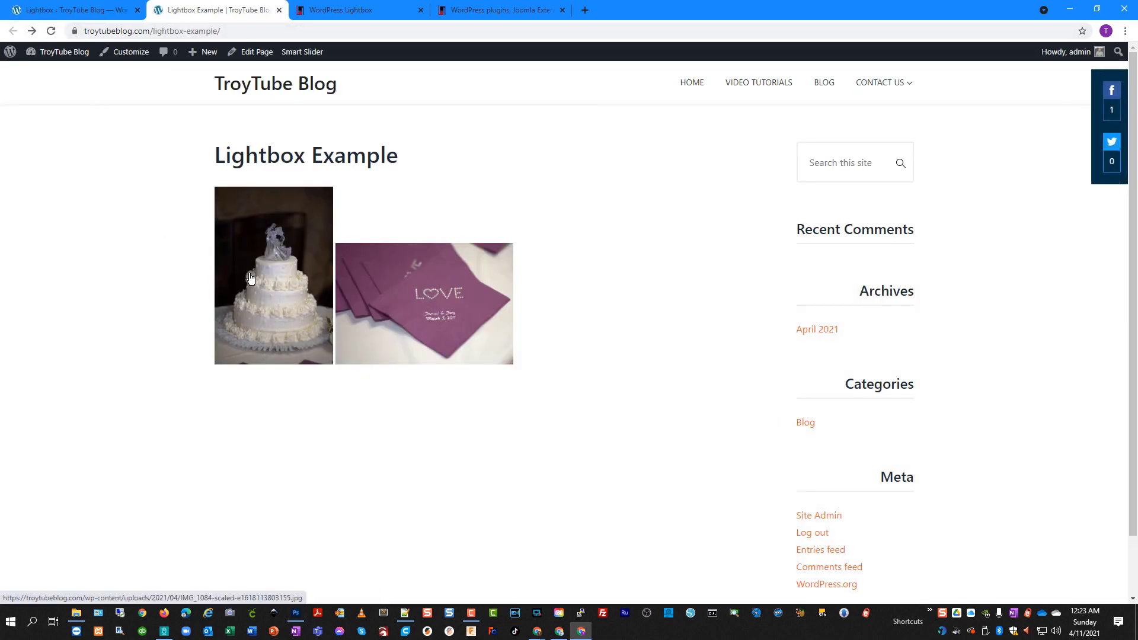
pyautogui.click(249, 279)
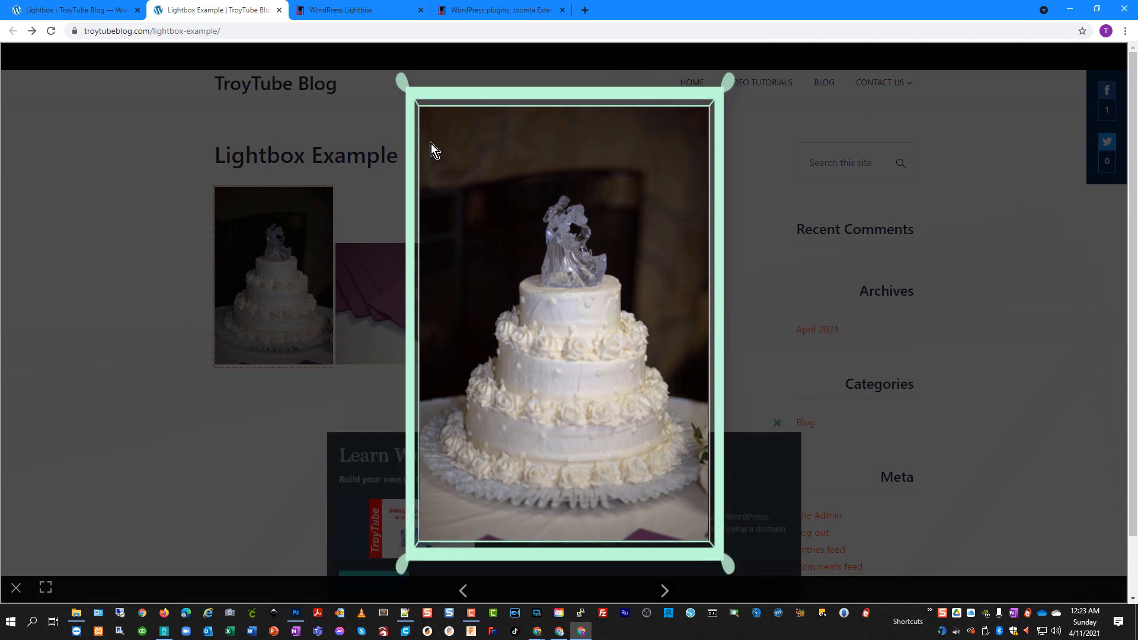
pyautogui.click(662, 590)
pyautogui.click(996, 267)
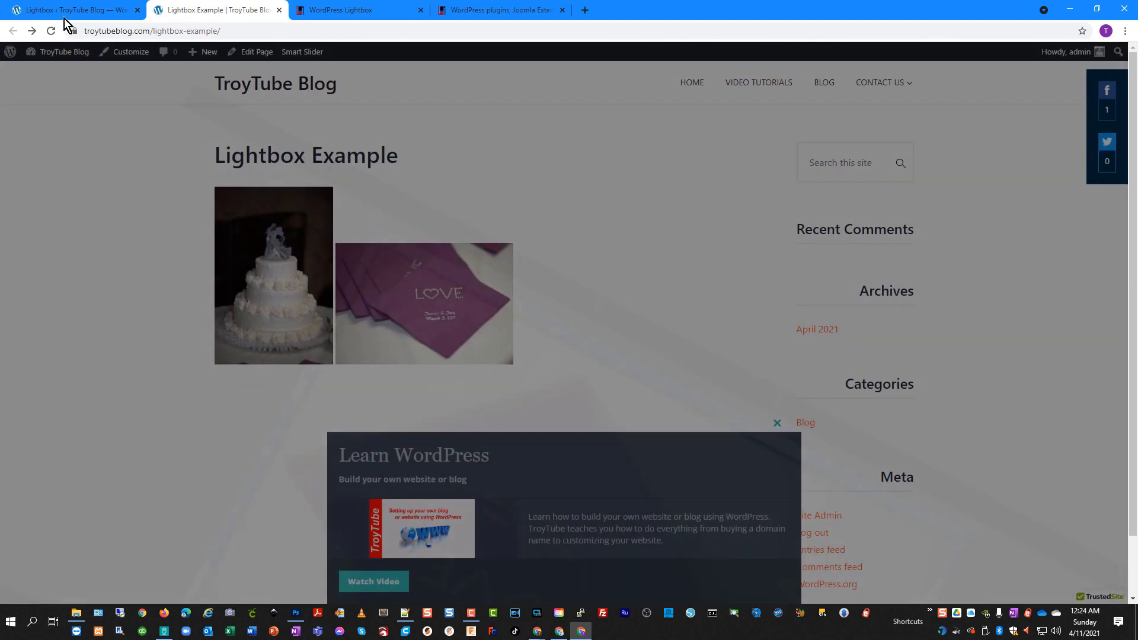
pyautogui.click(101, 8)
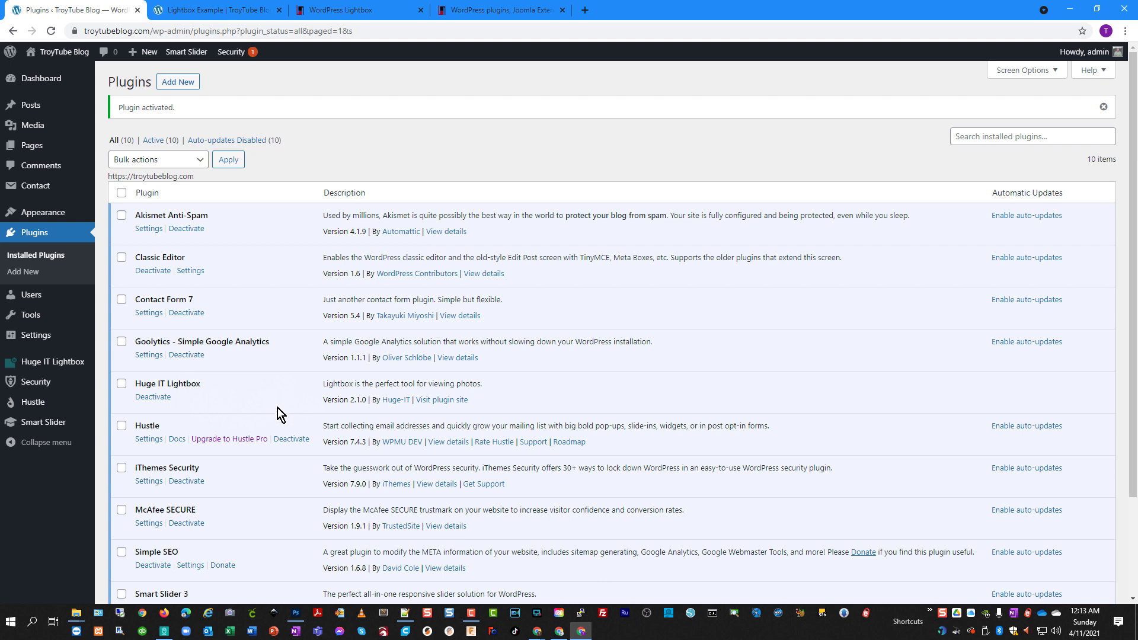
# Scroll the Installed Plugins list and highlight the Huge IT Lightbox name and its 2.1.0 version line
pyautogui.scroll(-1, 272, 415)
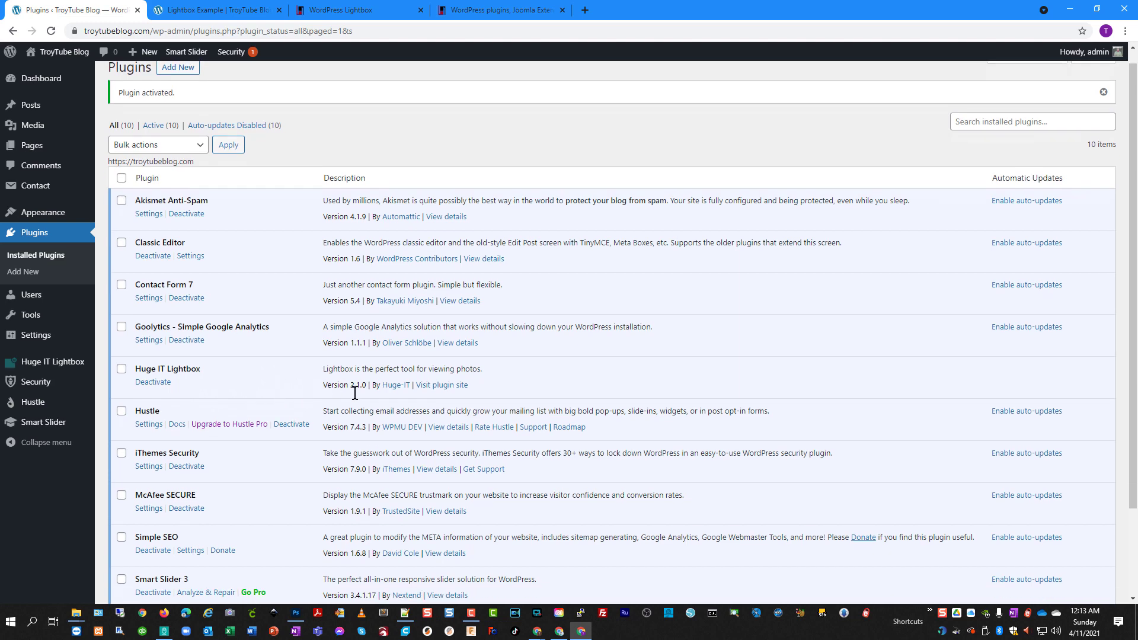
pyautogui.scroll(-2, 526, 413)
pyautogui.scroll(1, 513, 414)
pyautogui.scroll(2, 557, 380)
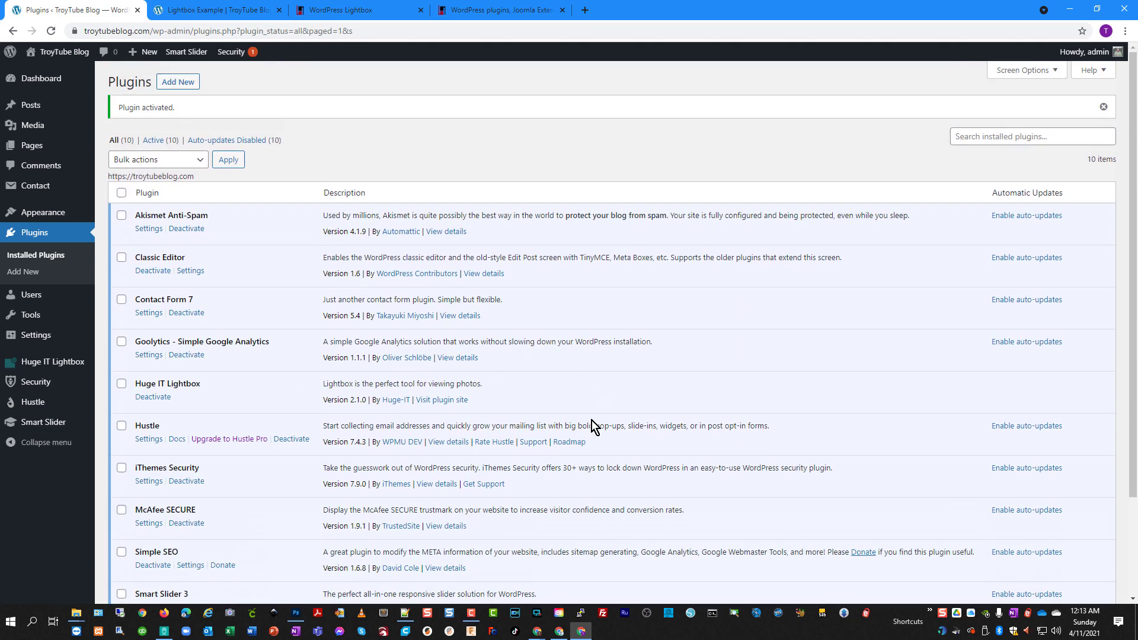
pyautogui.moveTo(514, 402); pyautogui.dragTo(283, 398)
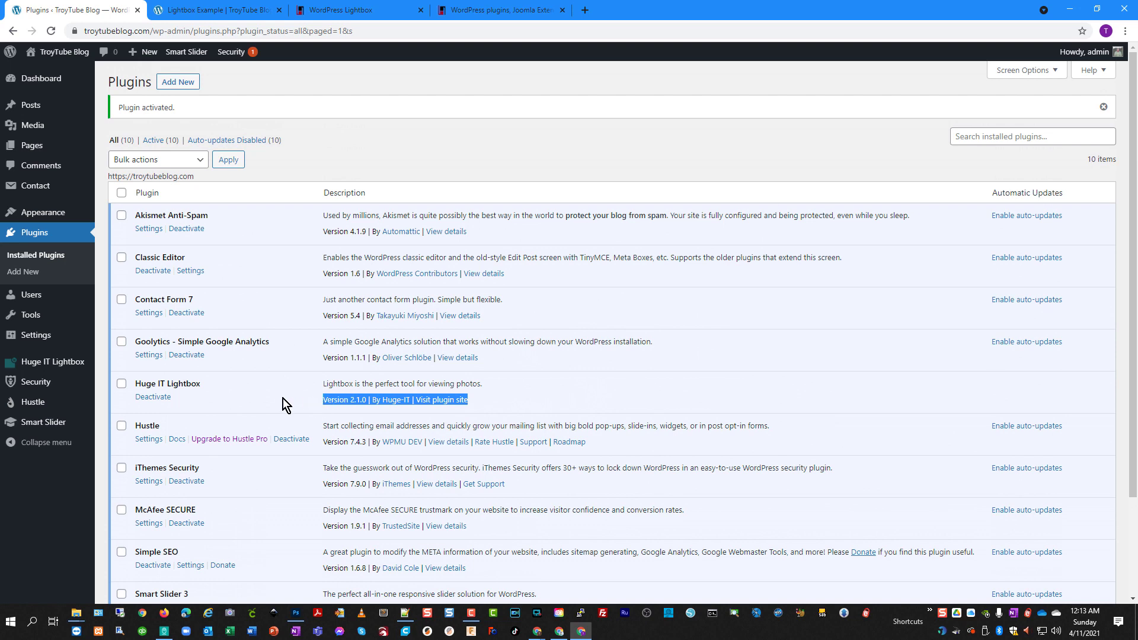
pyautogui.click(282, 398)
pyautogui.moveTo(218, 386); pyautogui.dragTo(129, 387)
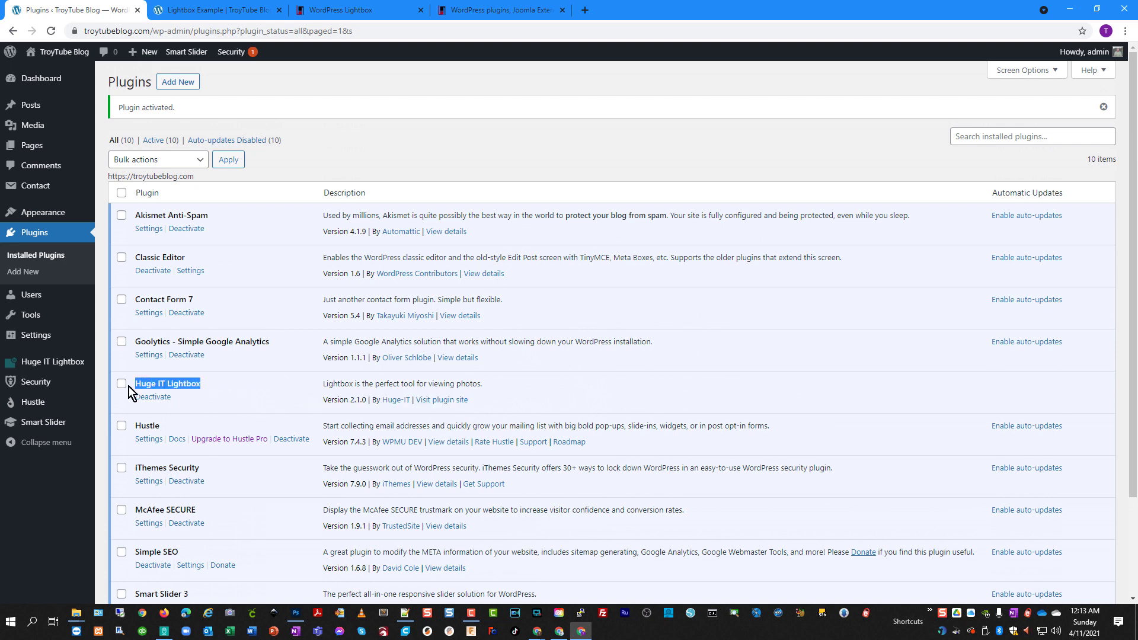